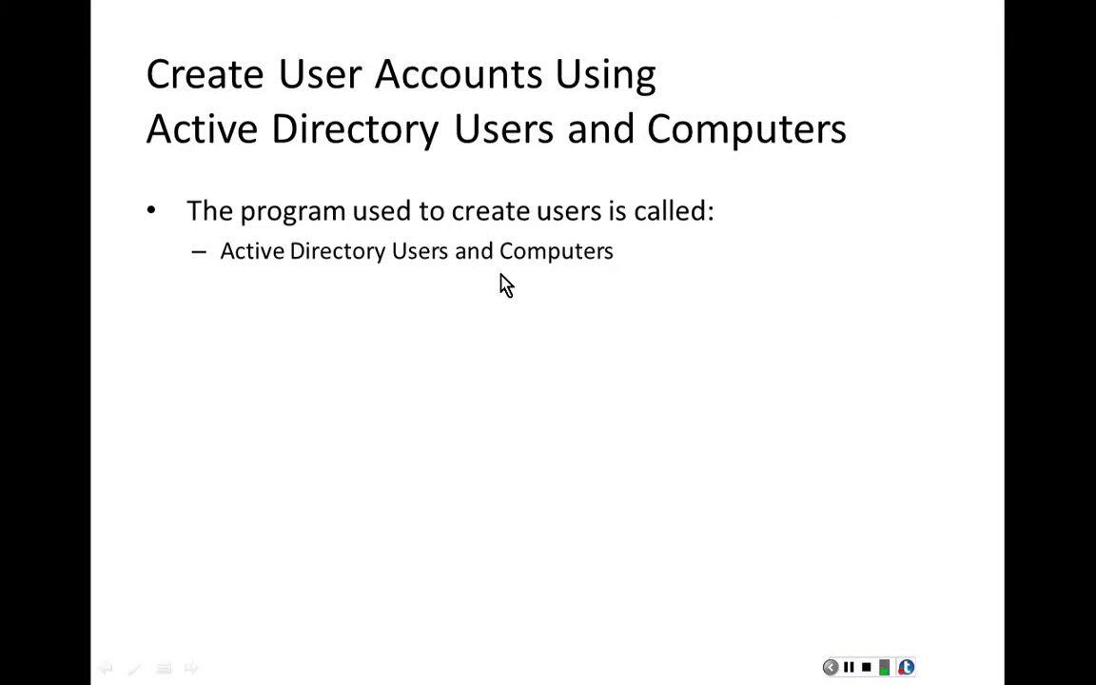
# Step: Leave the PowerPoint slide show to return to the Windows Server 2012 desktop
pyautogui.hotkey('alt', 'Tab')
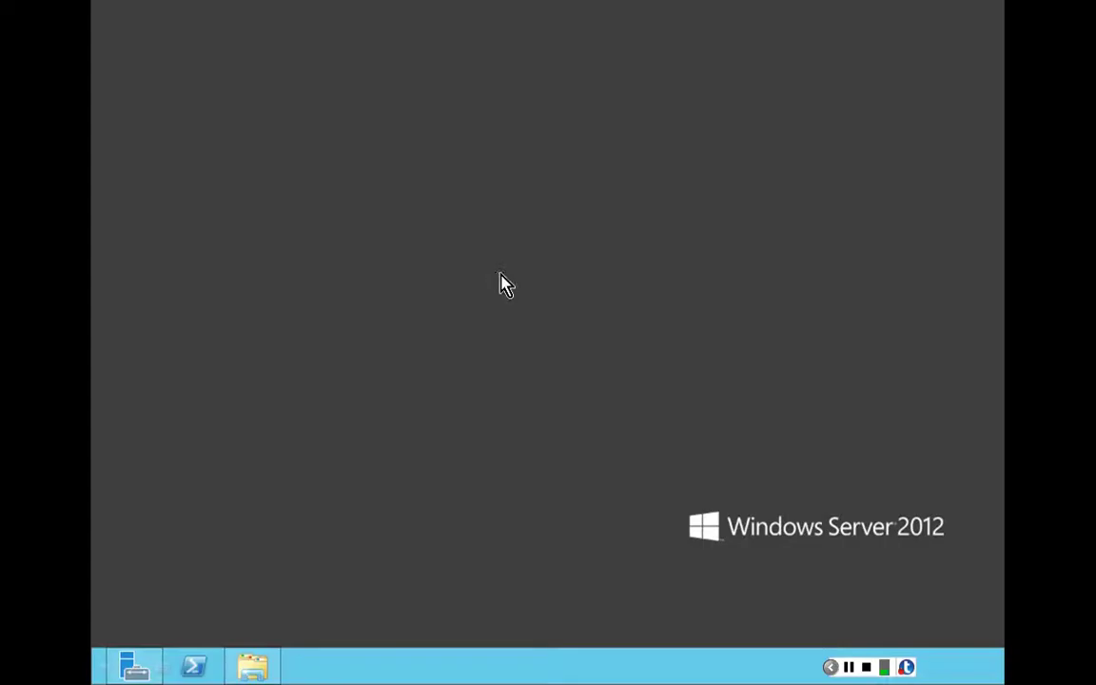
# Step: Launch Active Directory Users and Computers from Server Manager Tools and show the ccbcmd.edu Users container
pyautogui.click(133, 668)
pyautogui.click(866, 60)
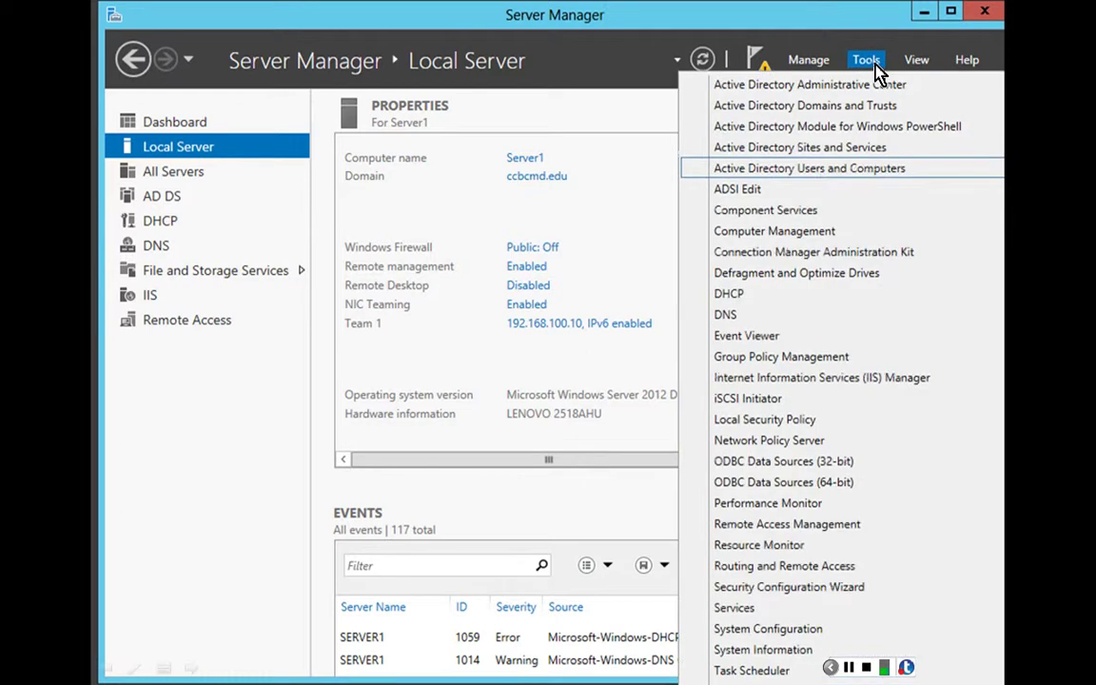
pyautogui.click(780, 169)
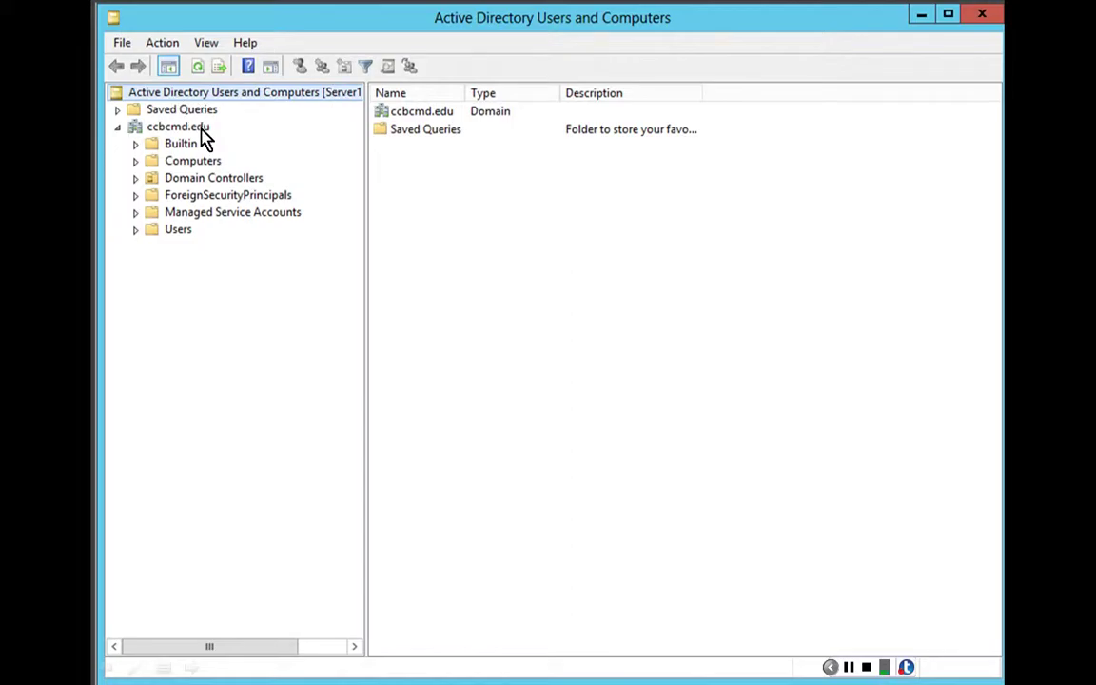
pyautogui.click(178, 231)
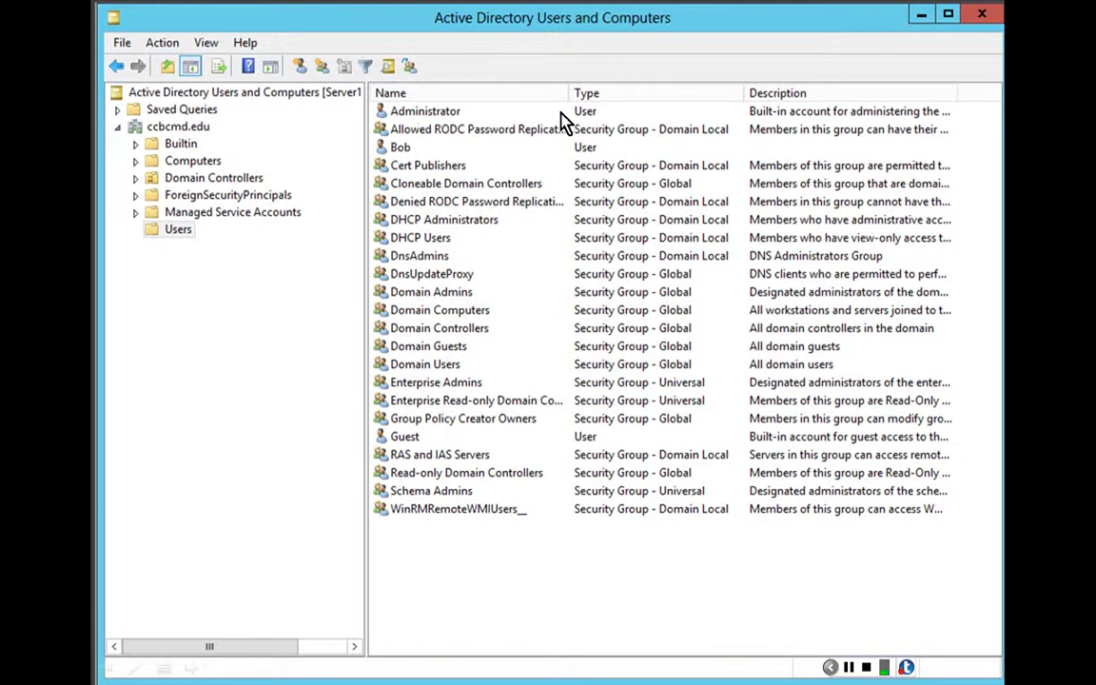
pyautogui.rightClick(177, 226)
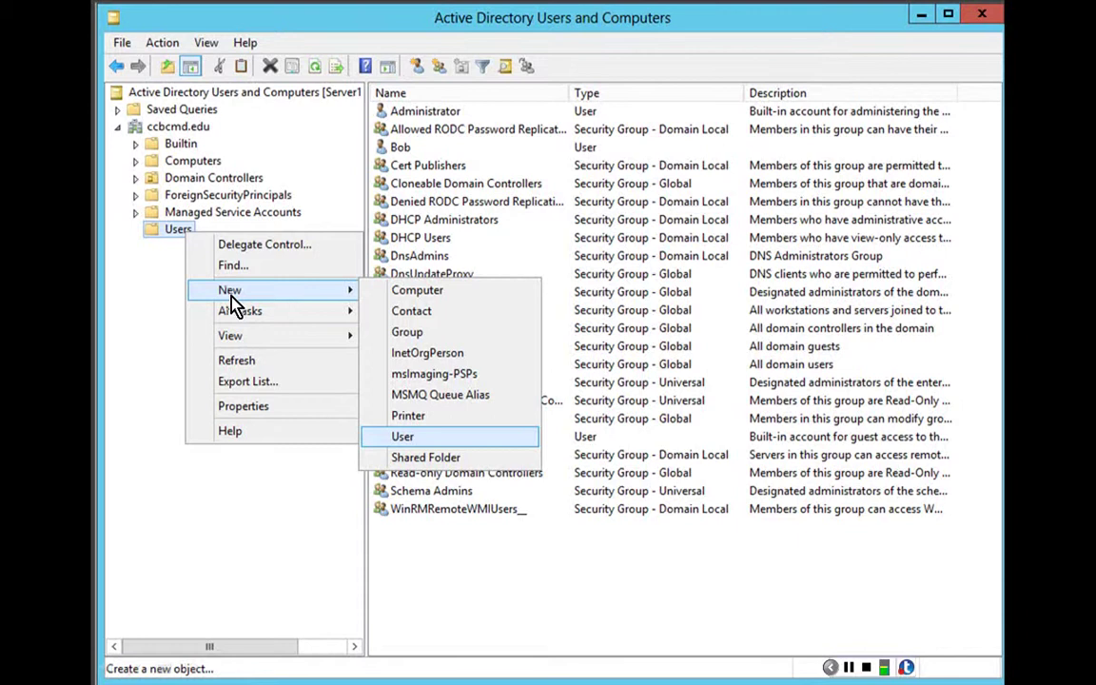
# Step: Start a new user in Users, entering the first name, last name and logon name
pyautogui.click(427, 439)
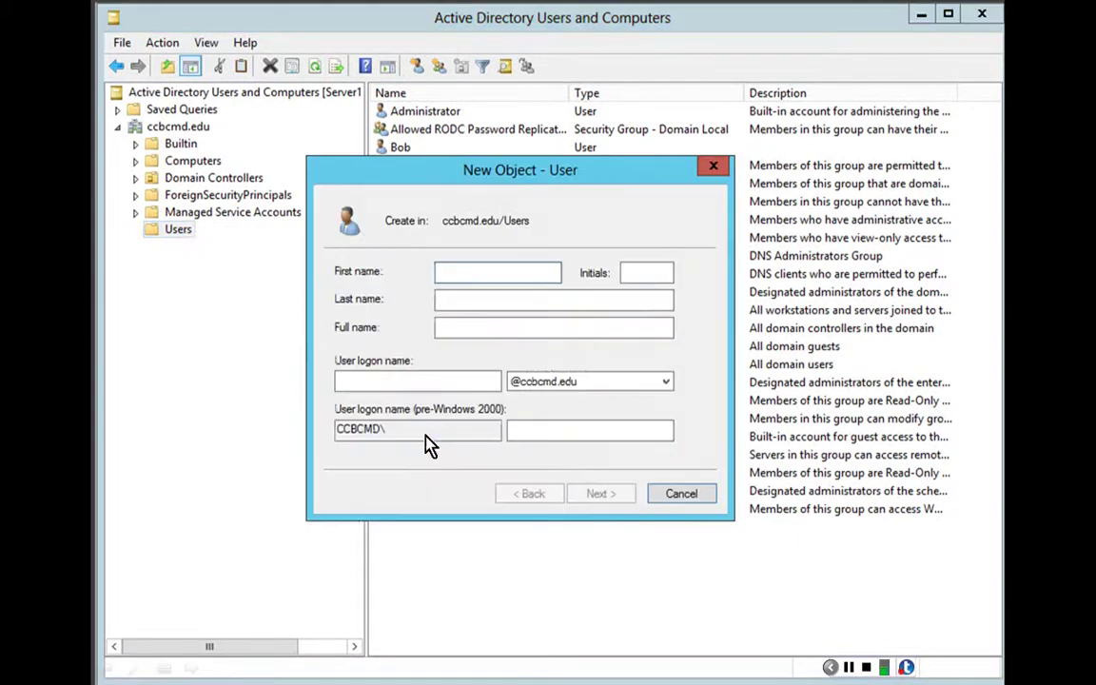
pyautogui.write('John')
pyautogui.click(440, 301)
pyautogui.write('Smith')
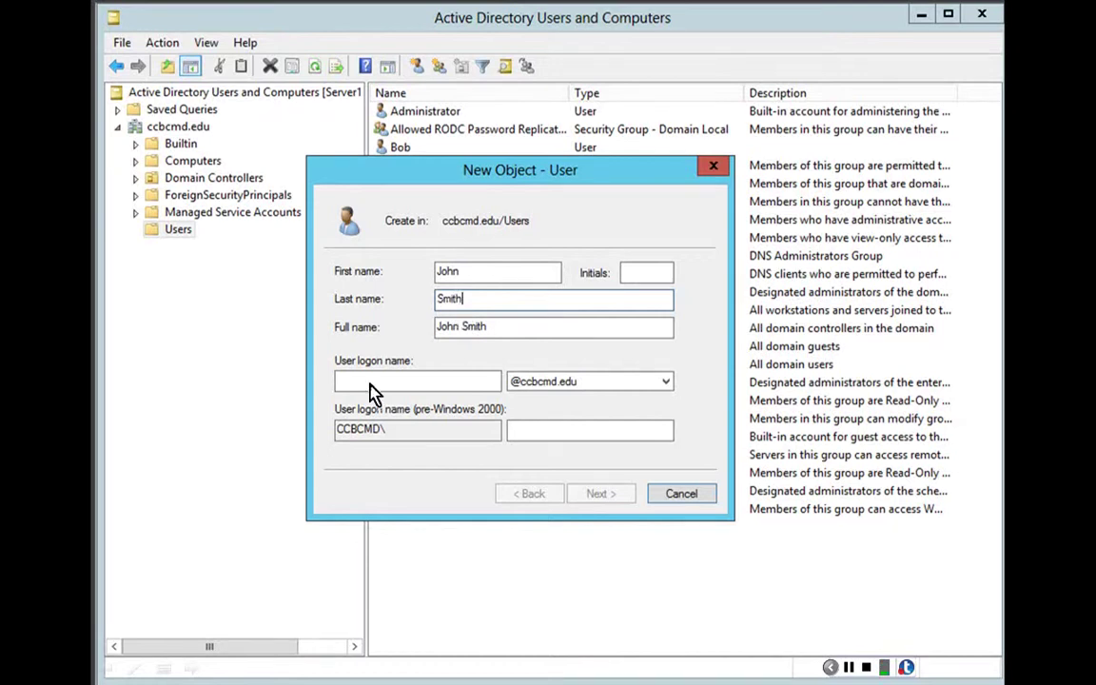
pyautogui.click(371, 382)
pyautogui.write('Jsmith')
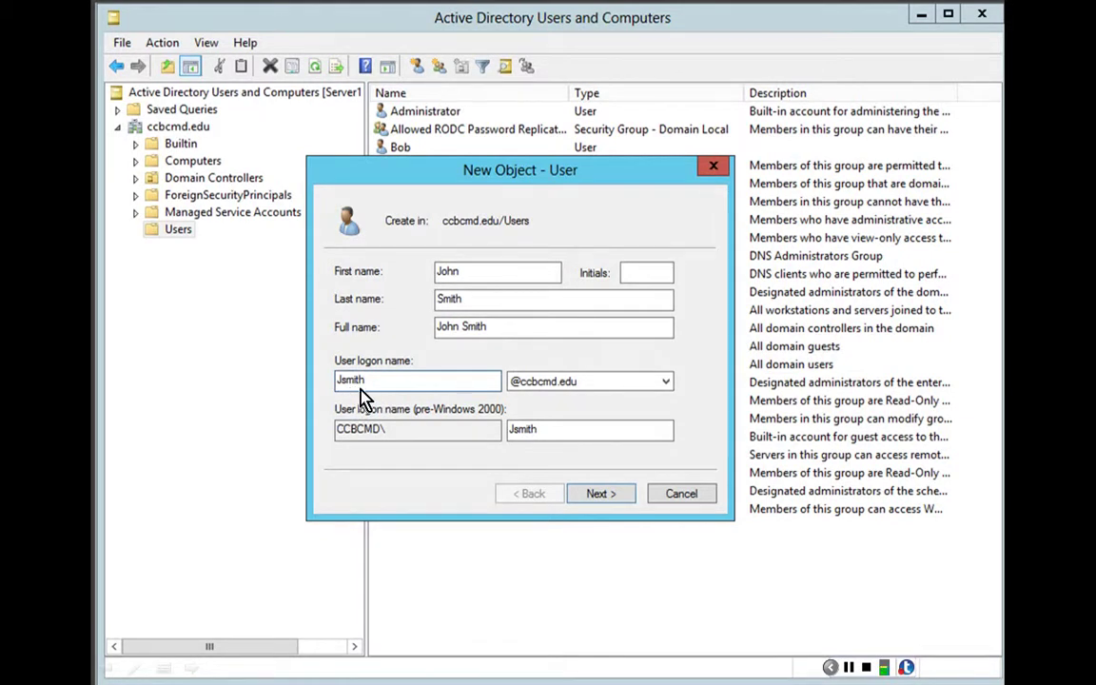
# Step: Set and confirm the account password, then finish the new-user wizard
pyautogui.click(580, 494)
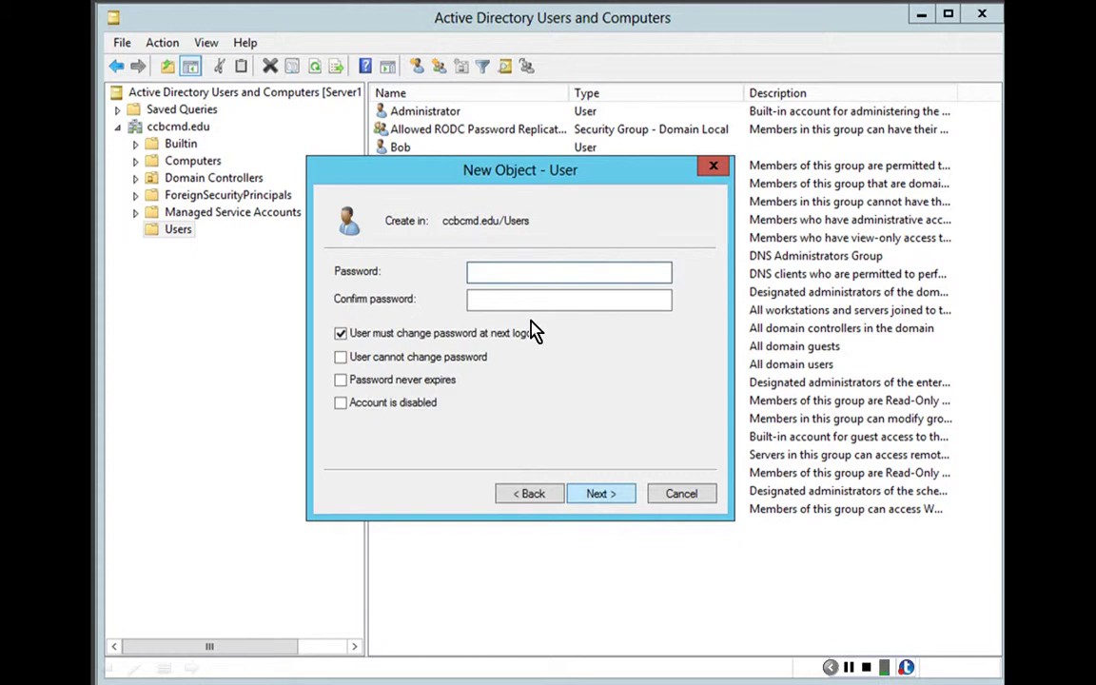
pyautogui.write('•••••••••')
pyautogui.click(493, 302)
pyautogui.write('•••••••••')
pyautogui.click(609, 494)
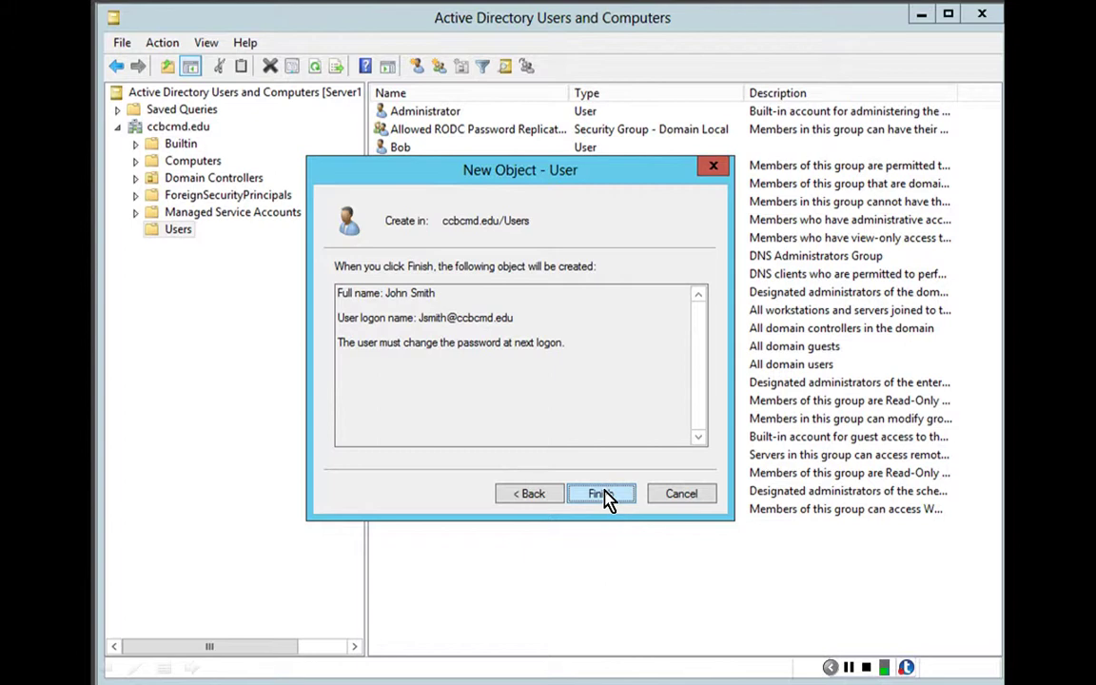
pyautogui.click(606, 496)
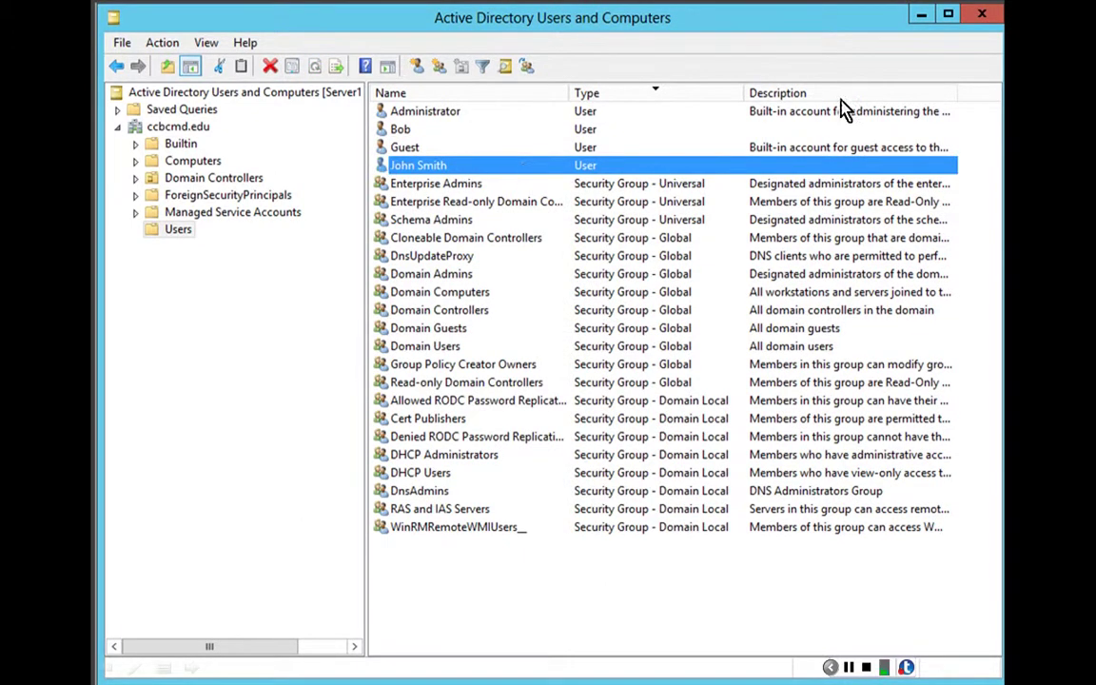
pyautogui.click(983, 17)
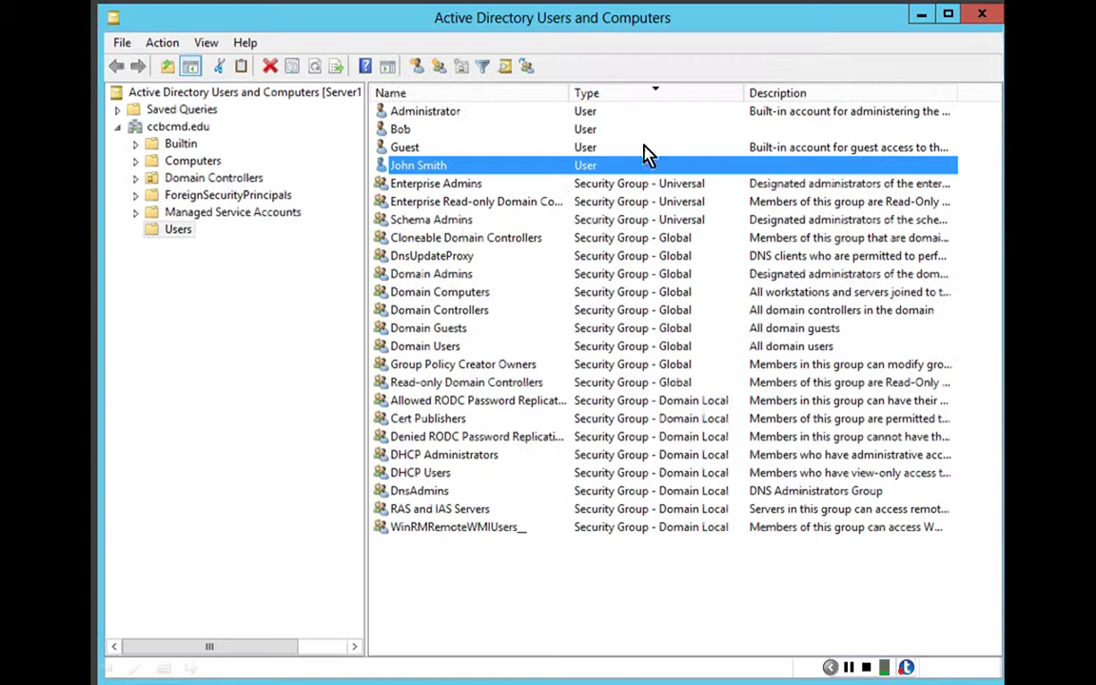
pyautogui.rightClick(564, 172)
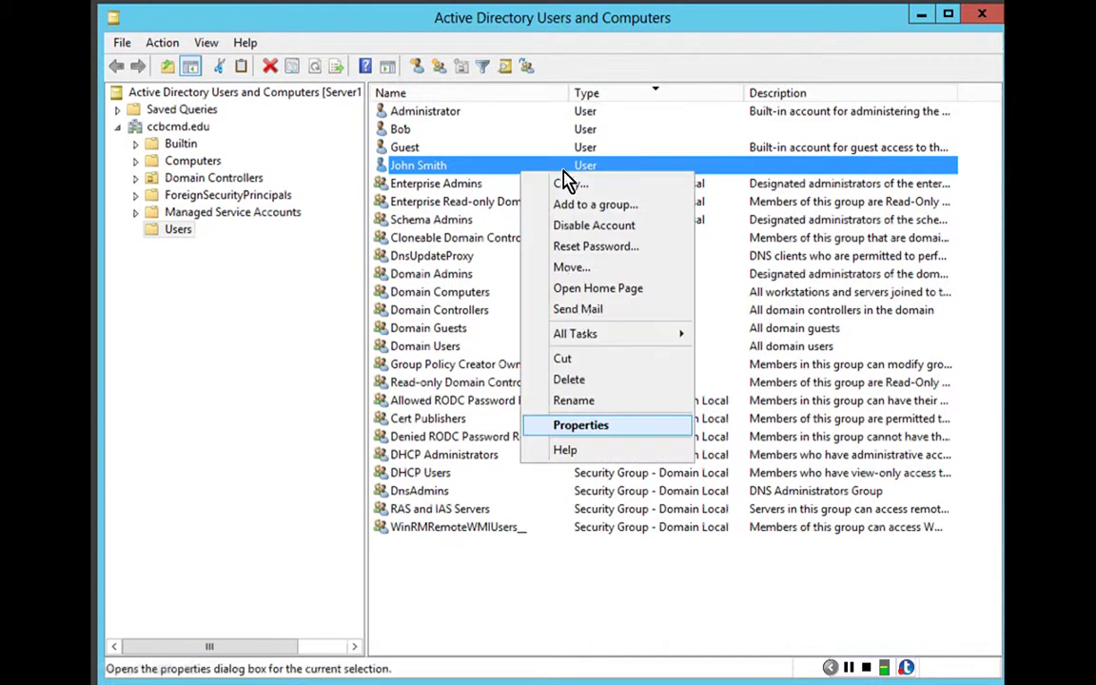
pyautogui.click(647, 434)
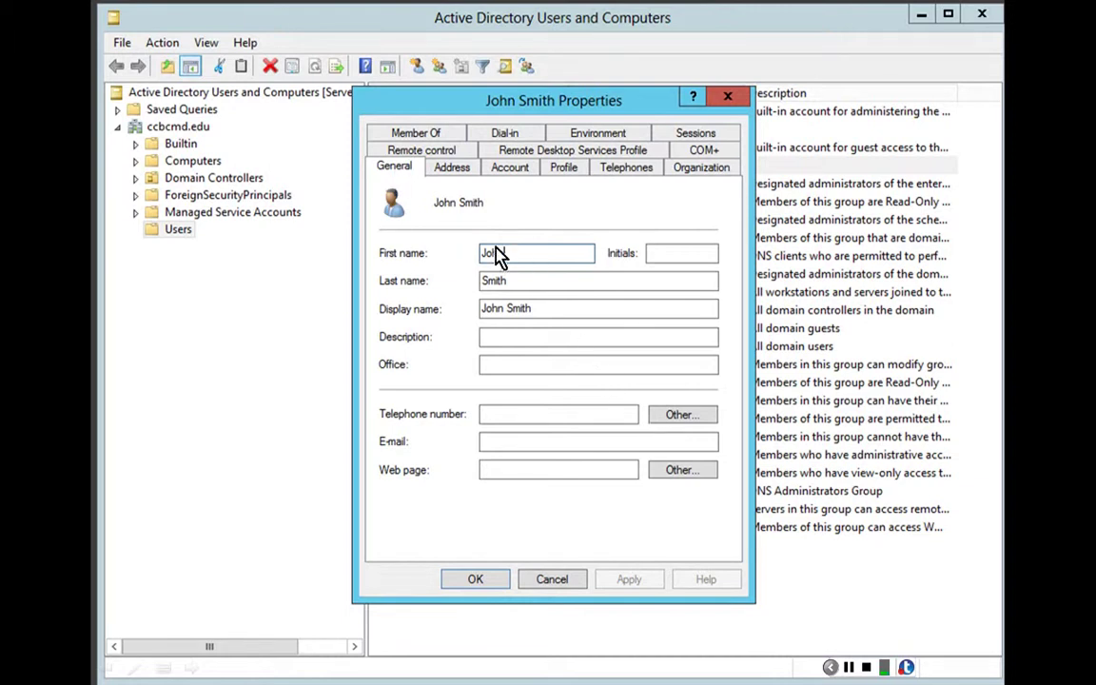
pyautogui.click(500, 170)
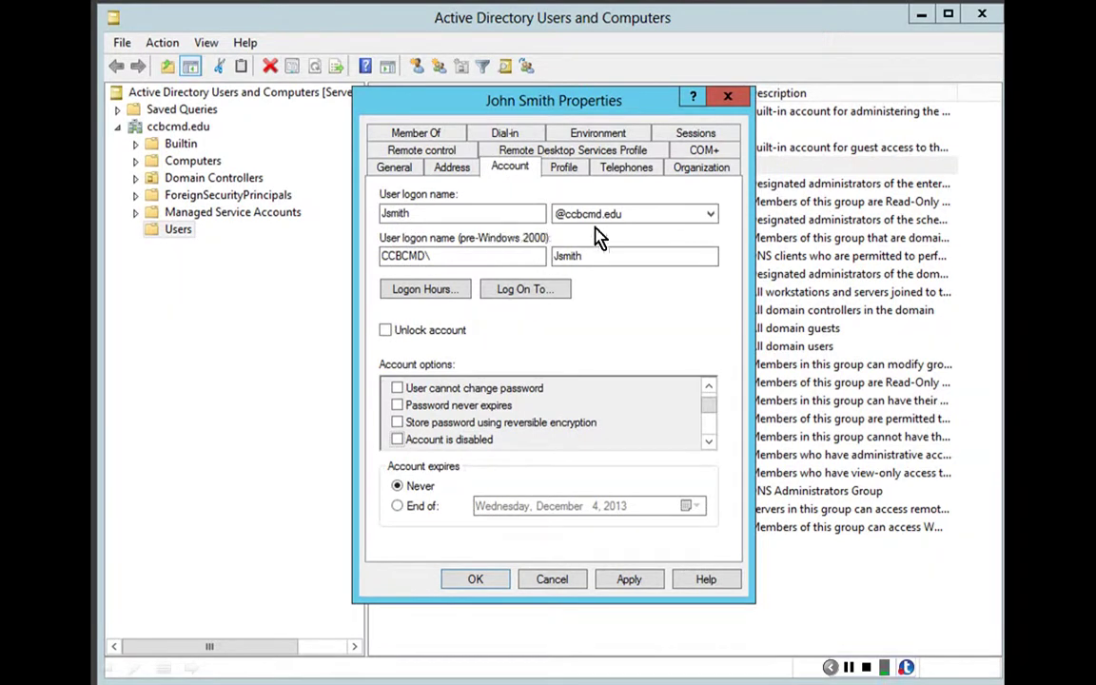
pyautogui.click(438, 135)
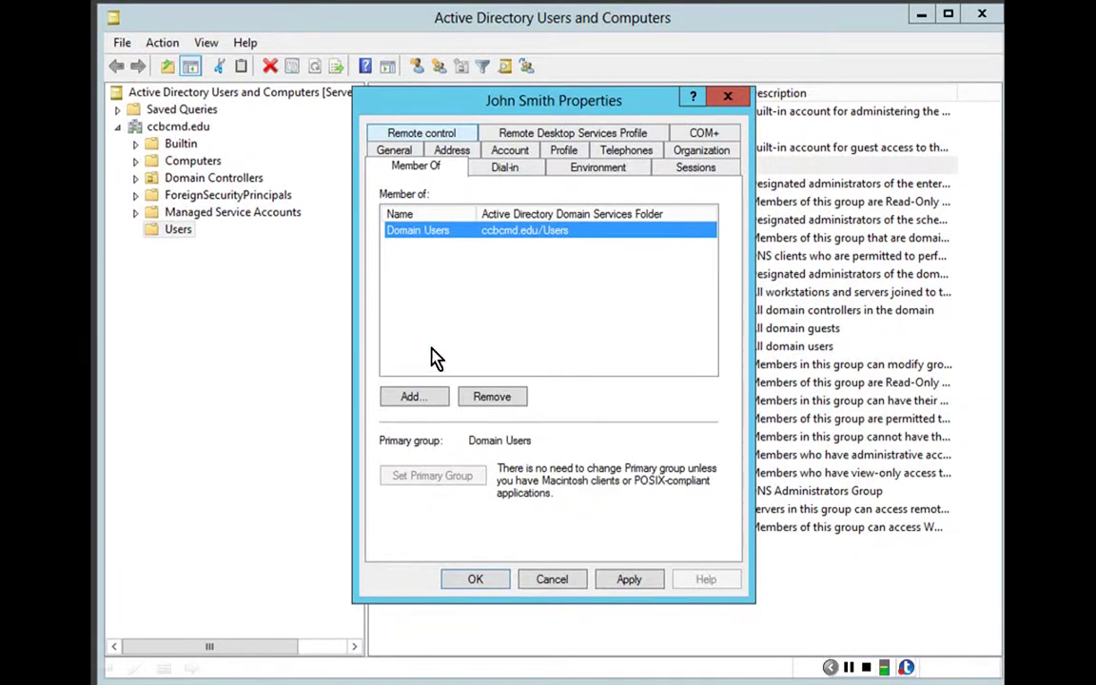
pyautogui.click(408, 400)
pyautogui.click(478, 580)
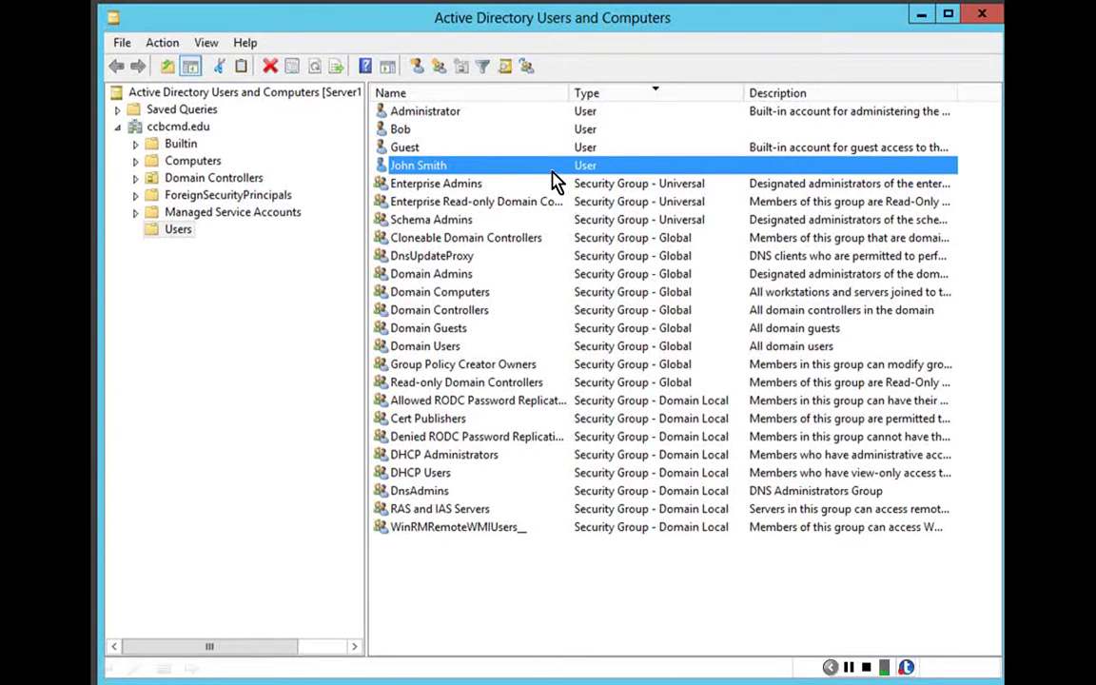
# Step: Close Users and Computers, pass the Administrative Center slide, and show Server Manager's AD DS page
pyautogui.click(981, 15)
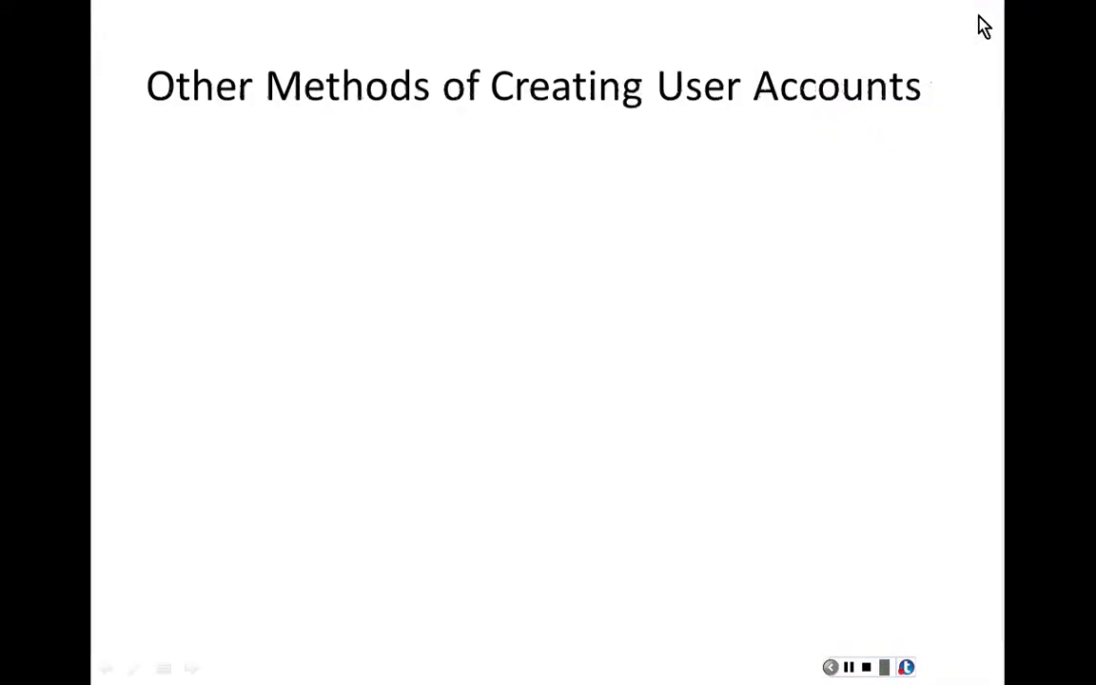
pyautogui.click(229, 179)
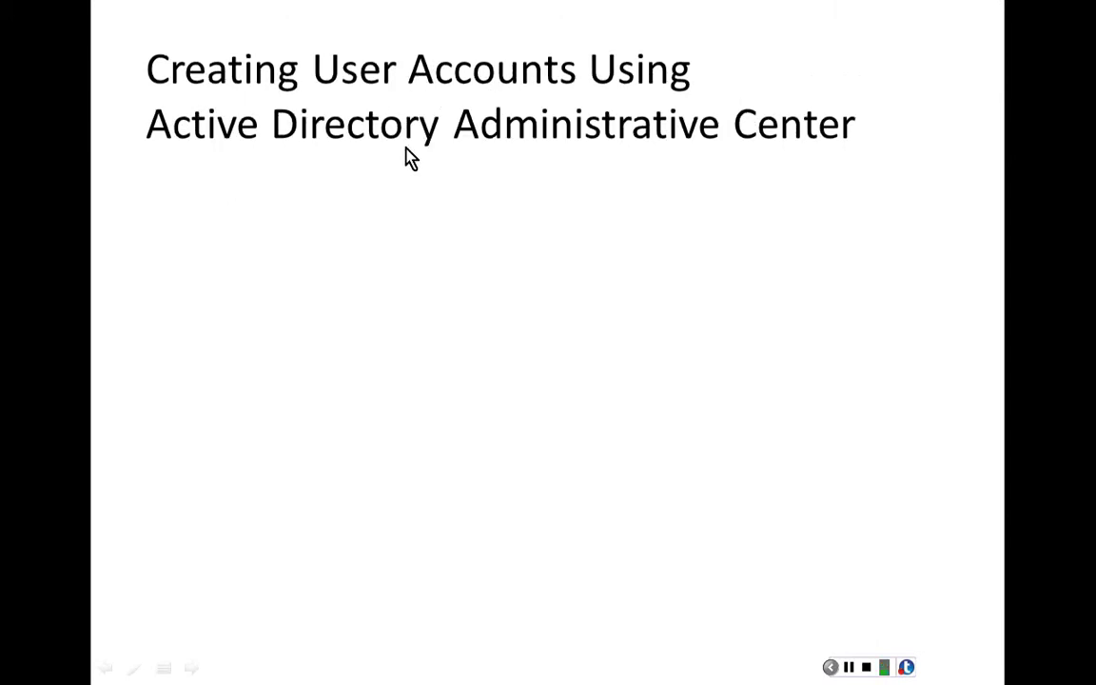
pyautogui.click(558, 157)
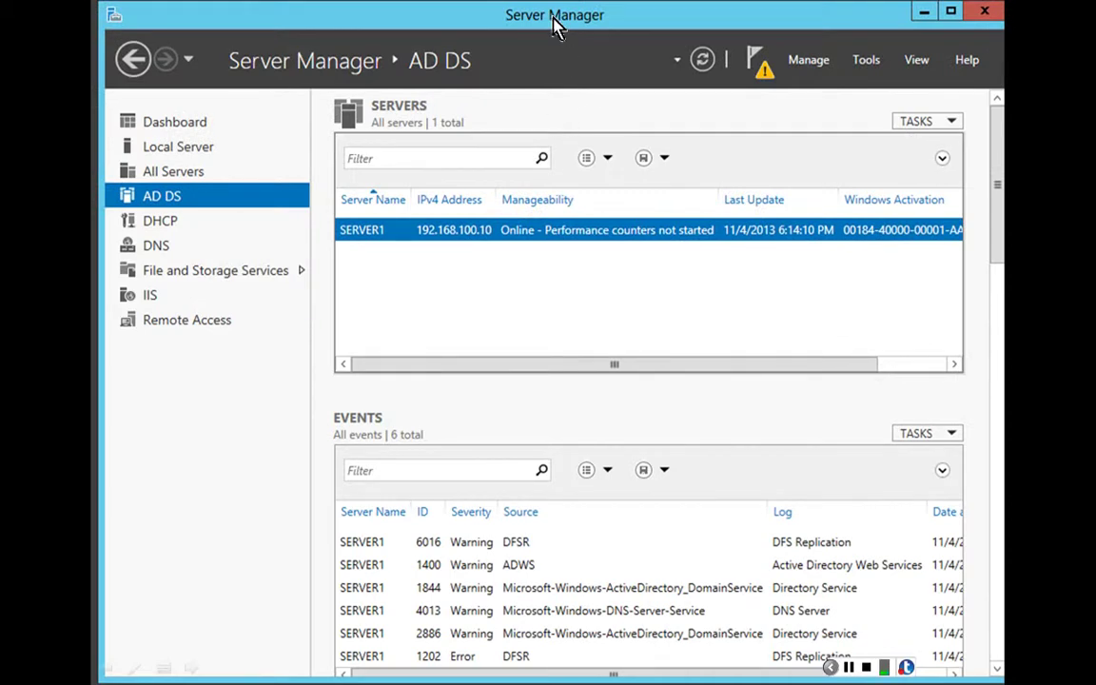
# Step: Launch Active Directory Administrative Center, open the ccbcmd (local) Users container, and show its New options
pyautogui.click(865, 65)
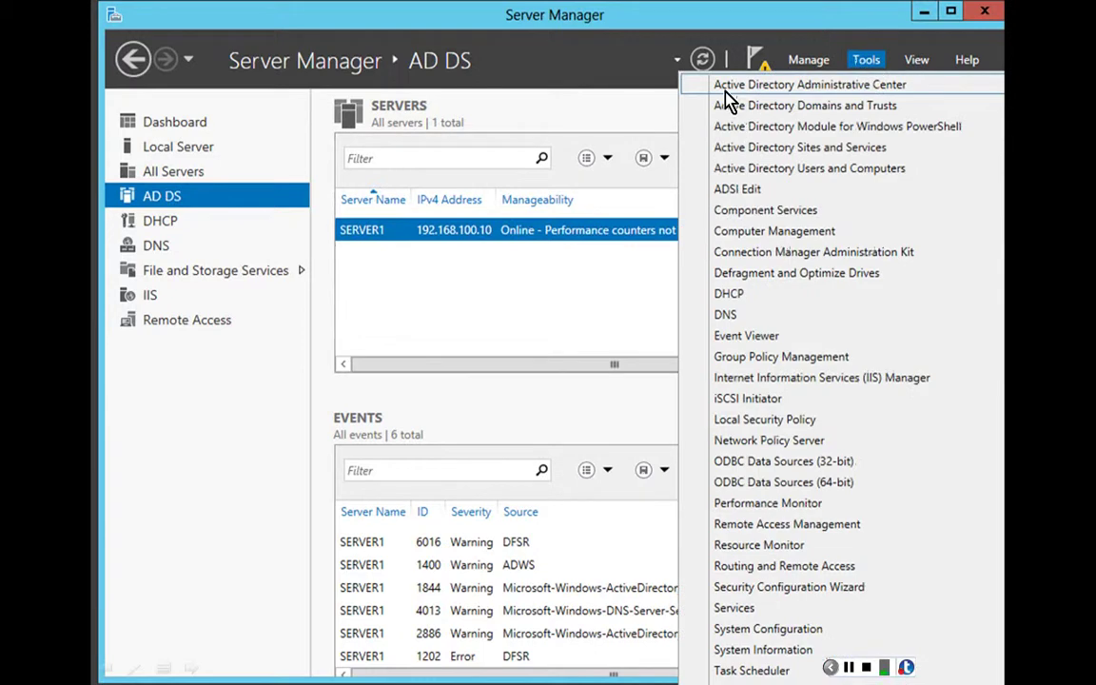
pyautogui.click(867, 88)
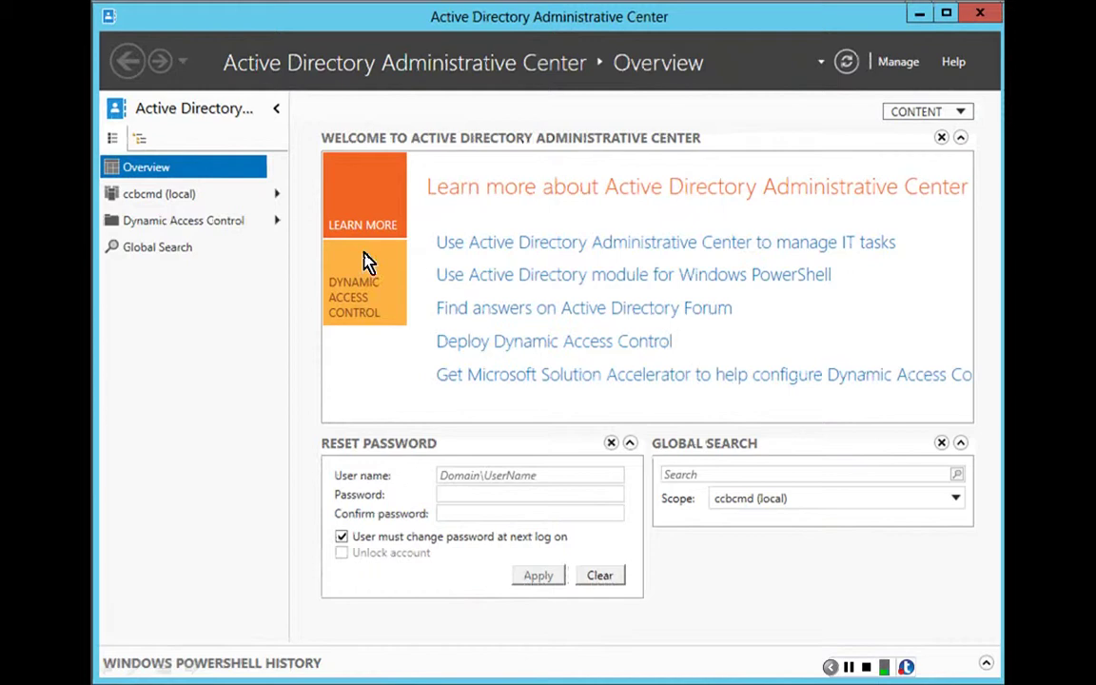
pyautogui.click(150, 196)
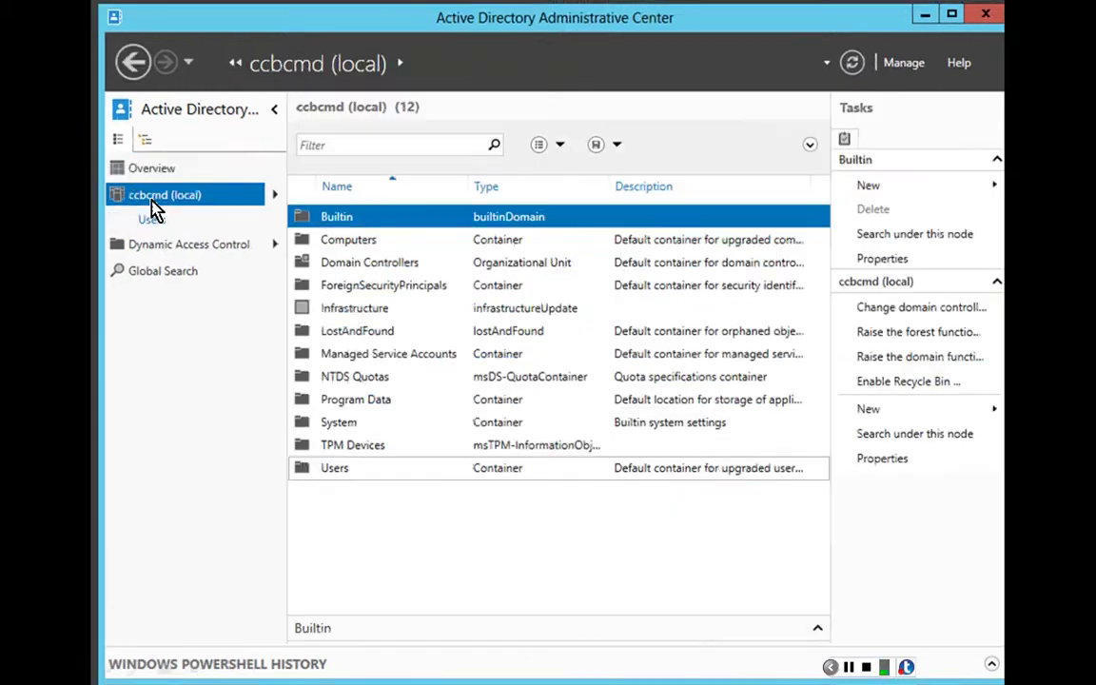
pyautogui.doubleClick(335, 470)
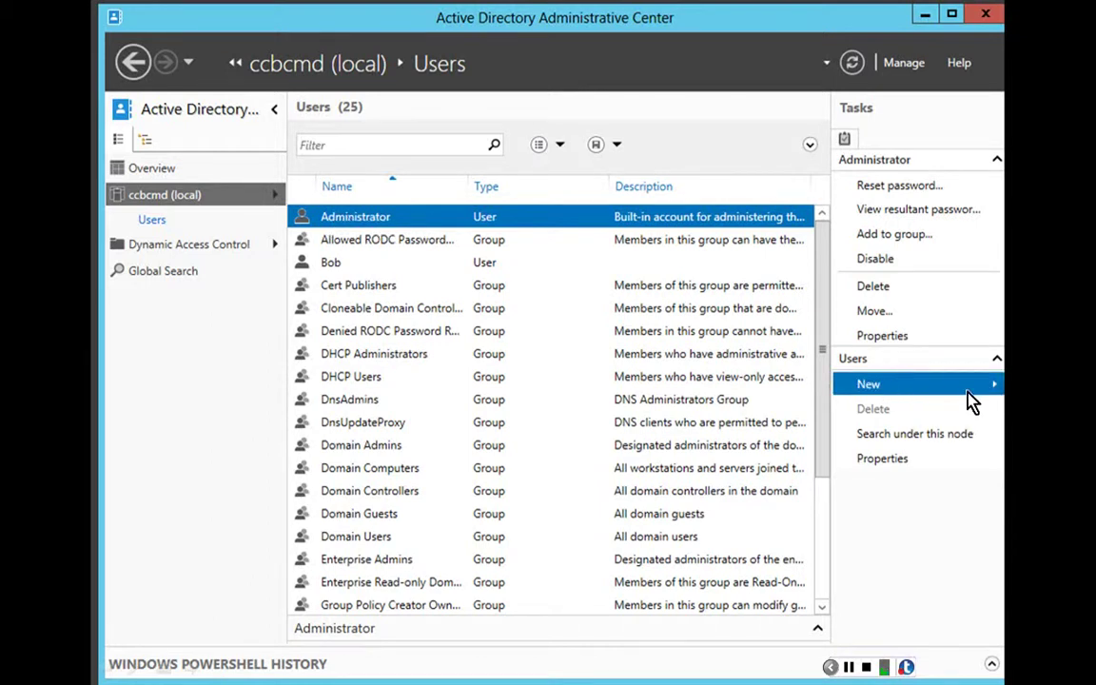
pyautogui.click(971, 394)
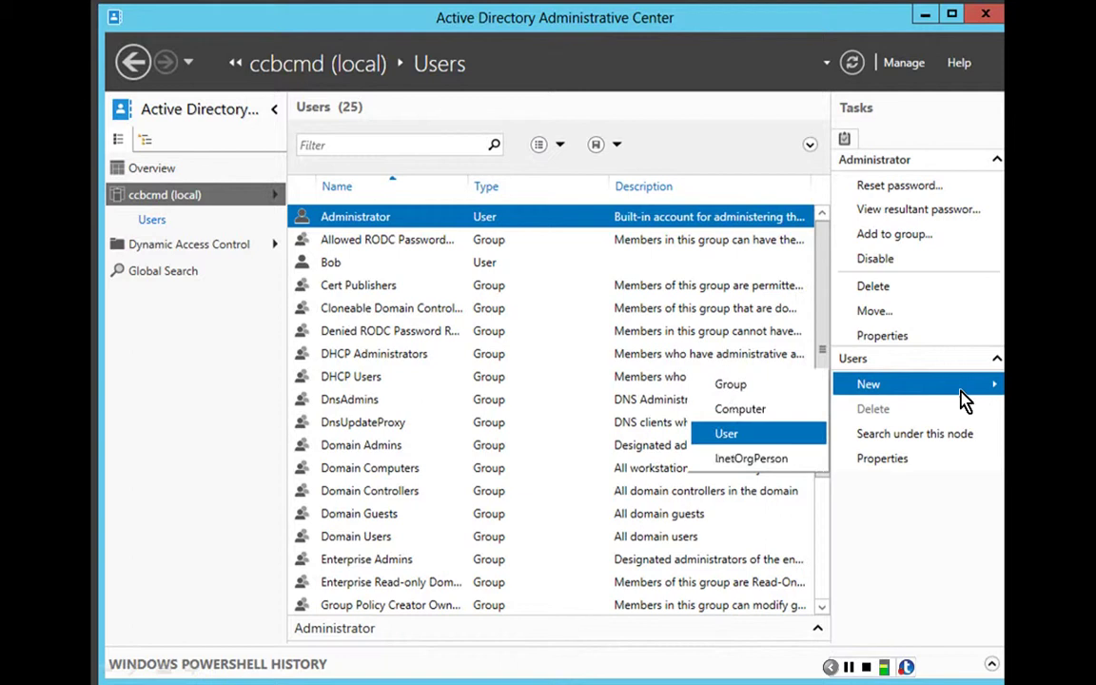
# Step: Create a user with first name, last name and SamAccountName, then close Administrative Center
pyautogui.click(726, 436)
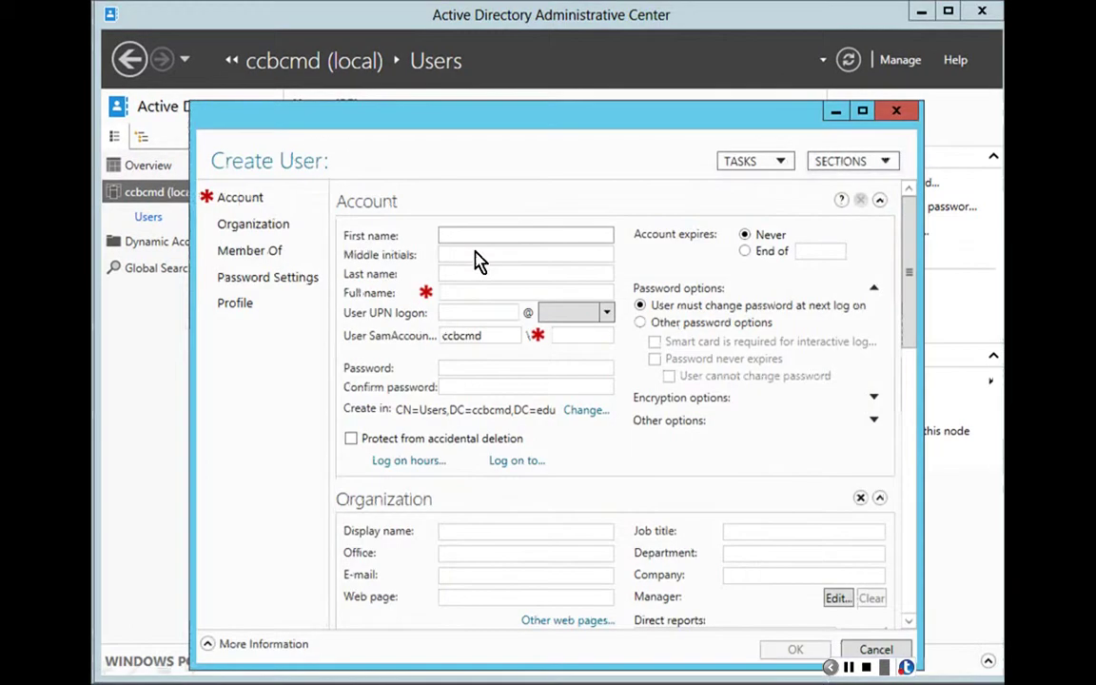
pyautogui.write('Adam')
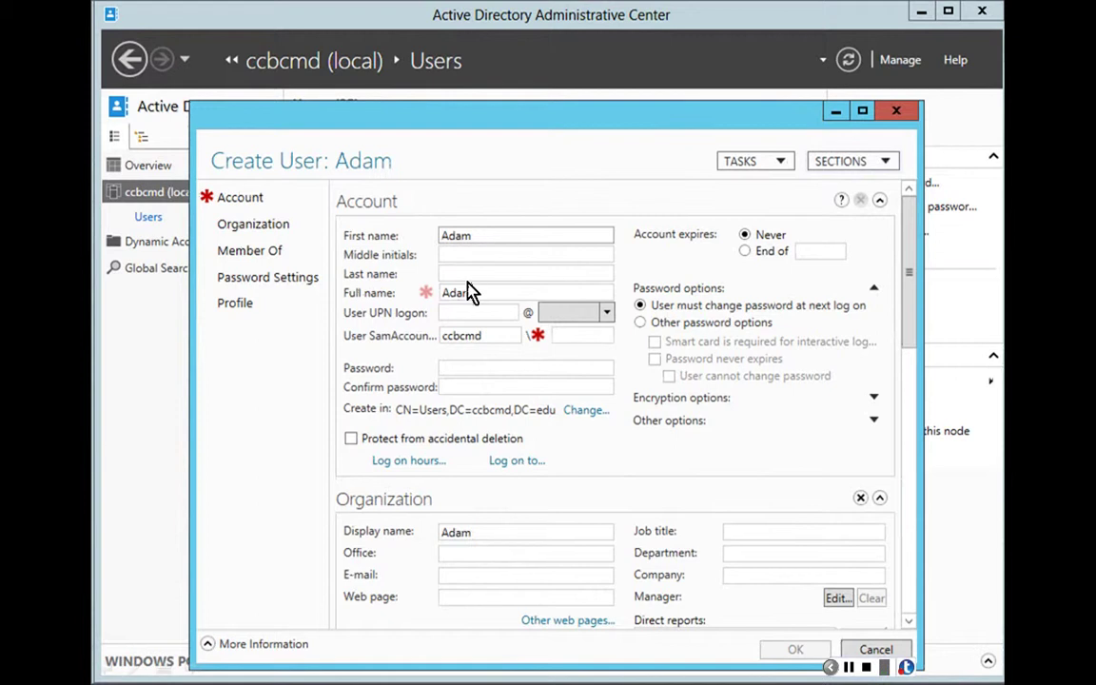
pyautogui.click(458, 277)
pyautogui.write('Smith')
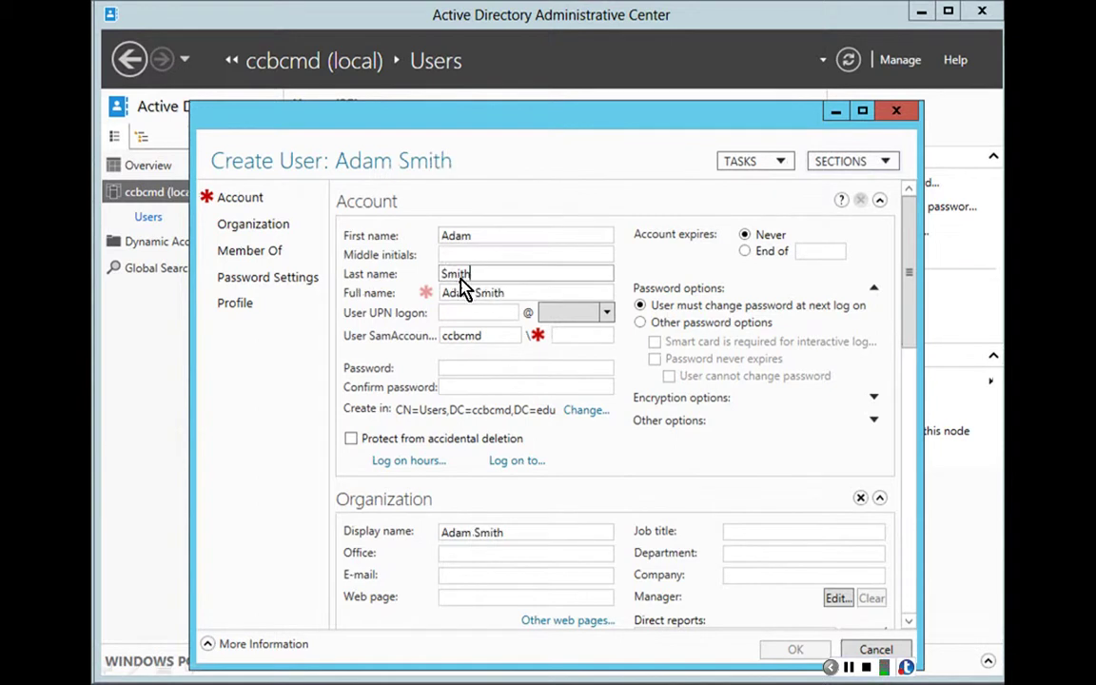
pyautogui.click(570, 337)
pyautogui.write('asmith')
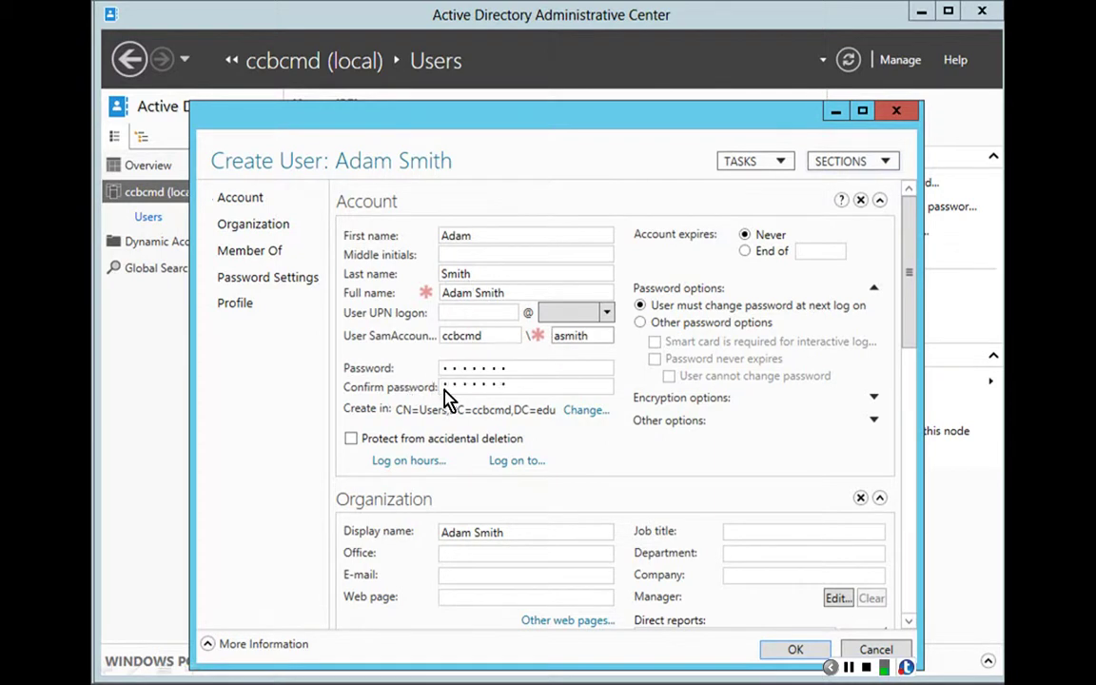
pyautogui.click(792, 651)
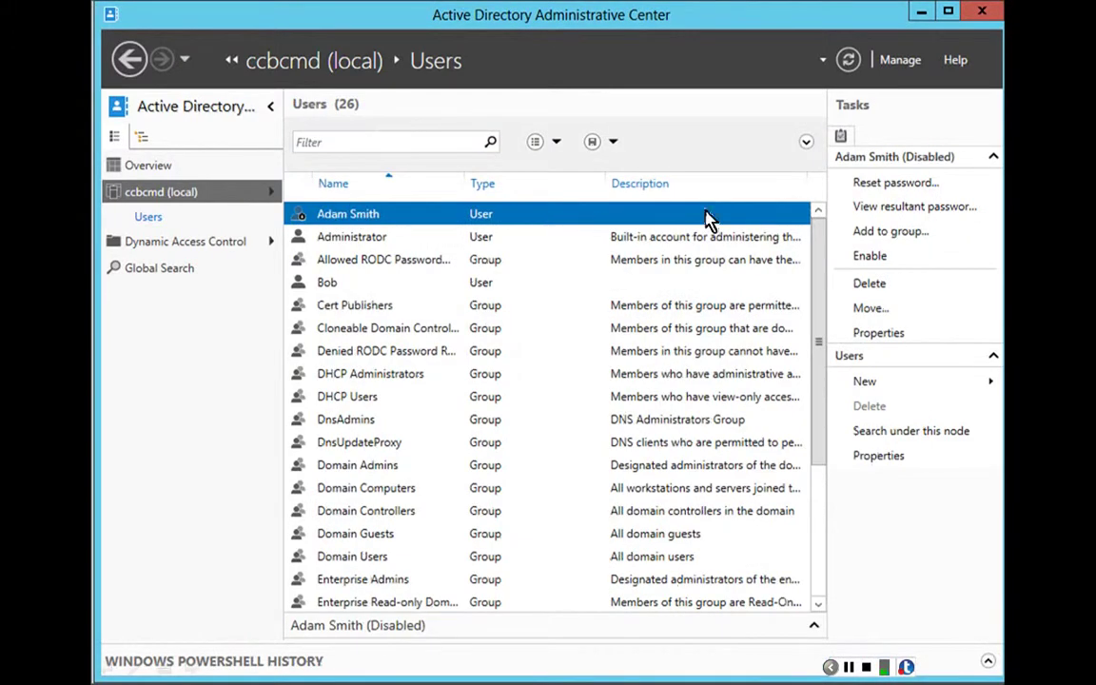
pyautogui.click(982, 10)
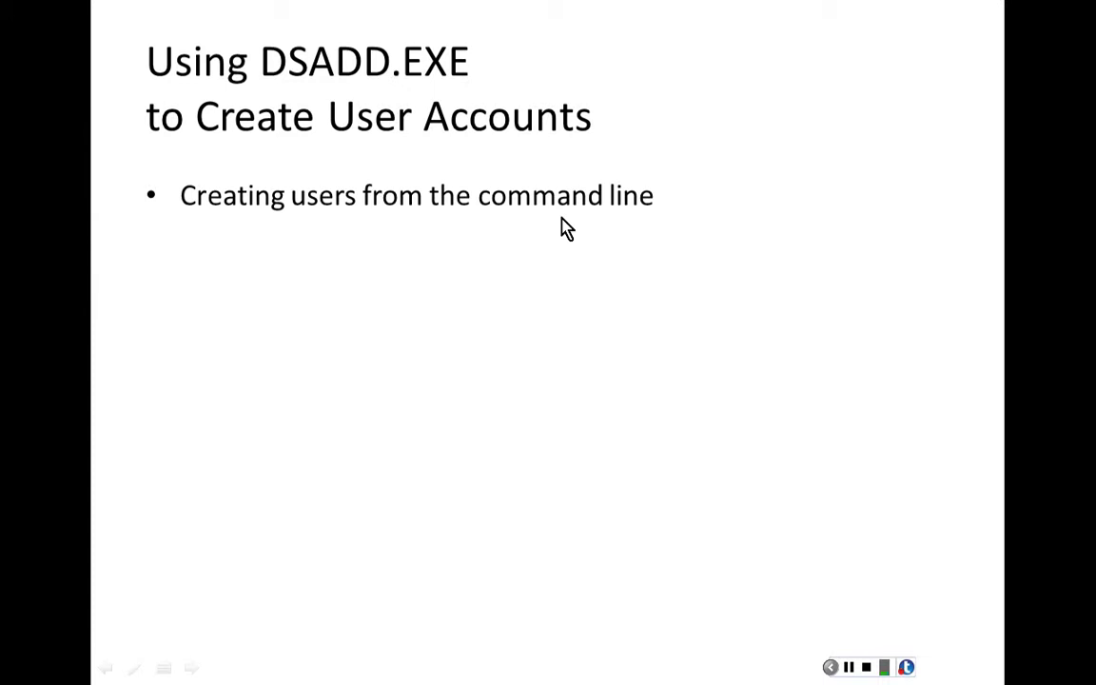
# Step: Run a pasted dsadd user command adding a user under ccbcmd.edu, then close Command Prompt
pyautogui.hotkey('alt', 'Tab')
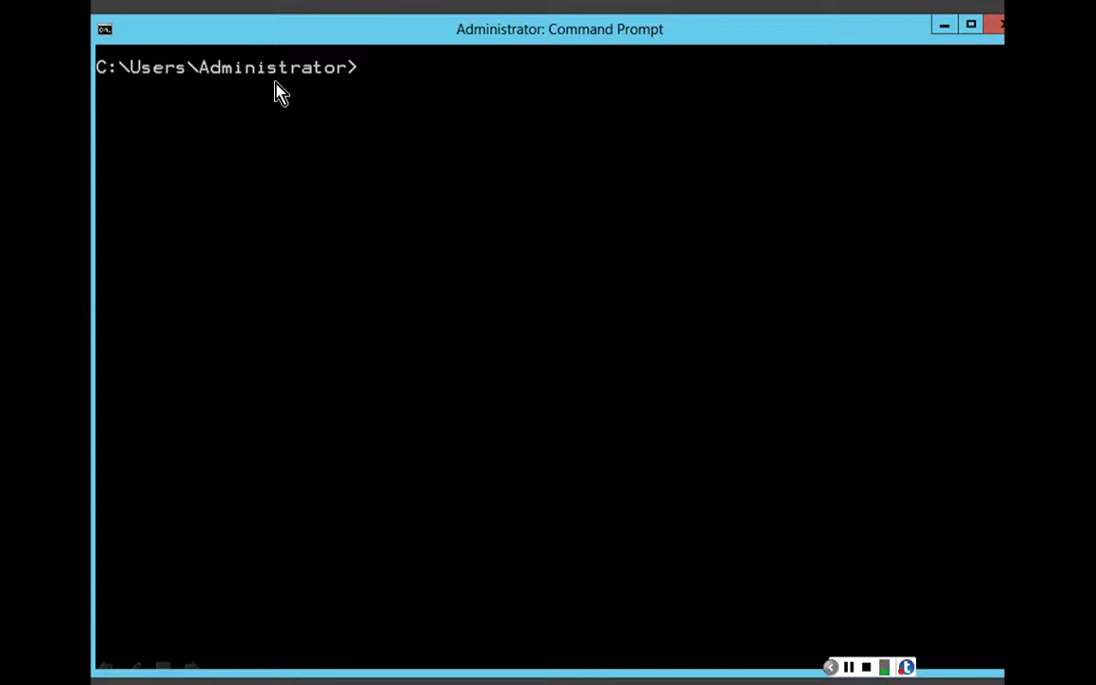
pyautogui.rightClick(376, 93)
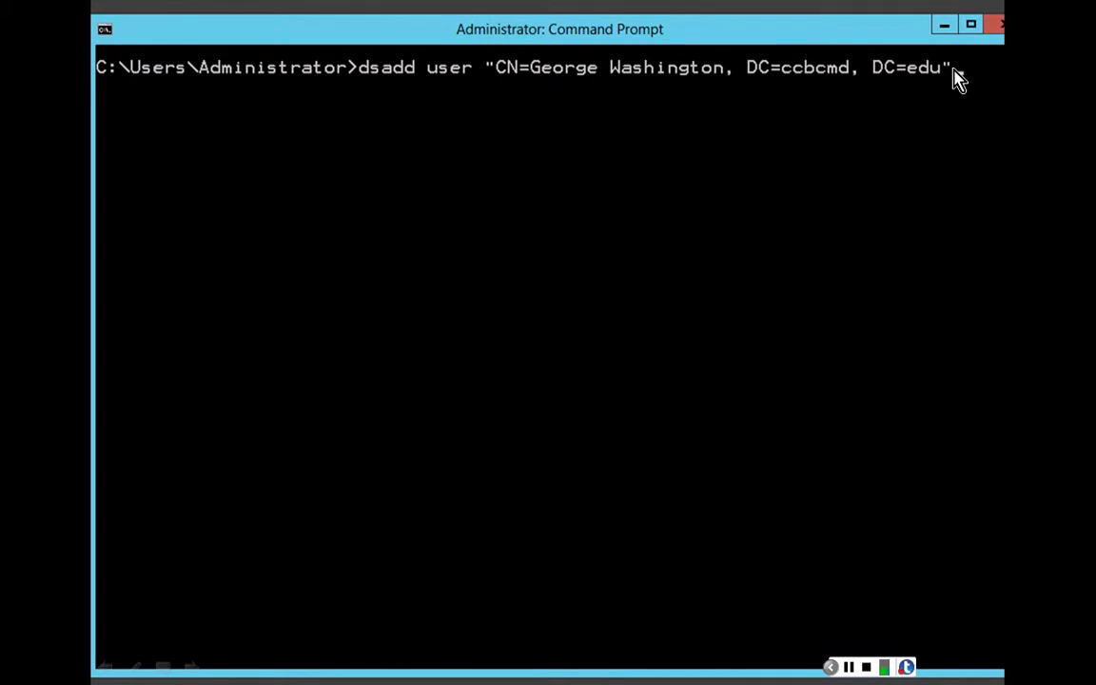
pyautogui.press('Return')
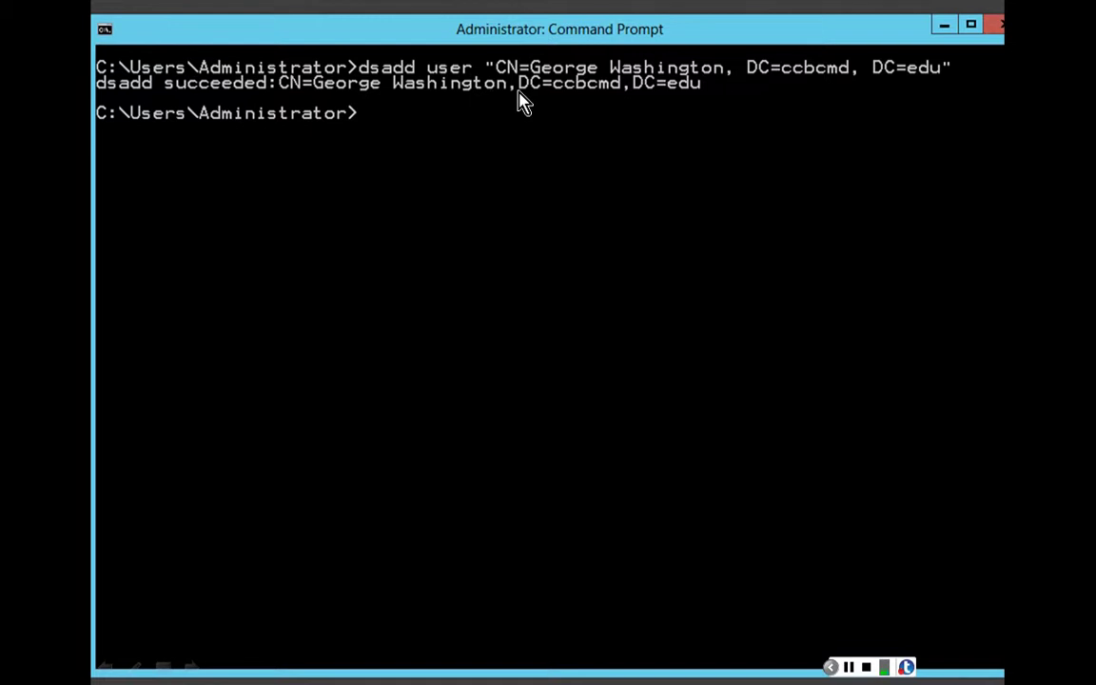
pyautogui.click(999, 26)
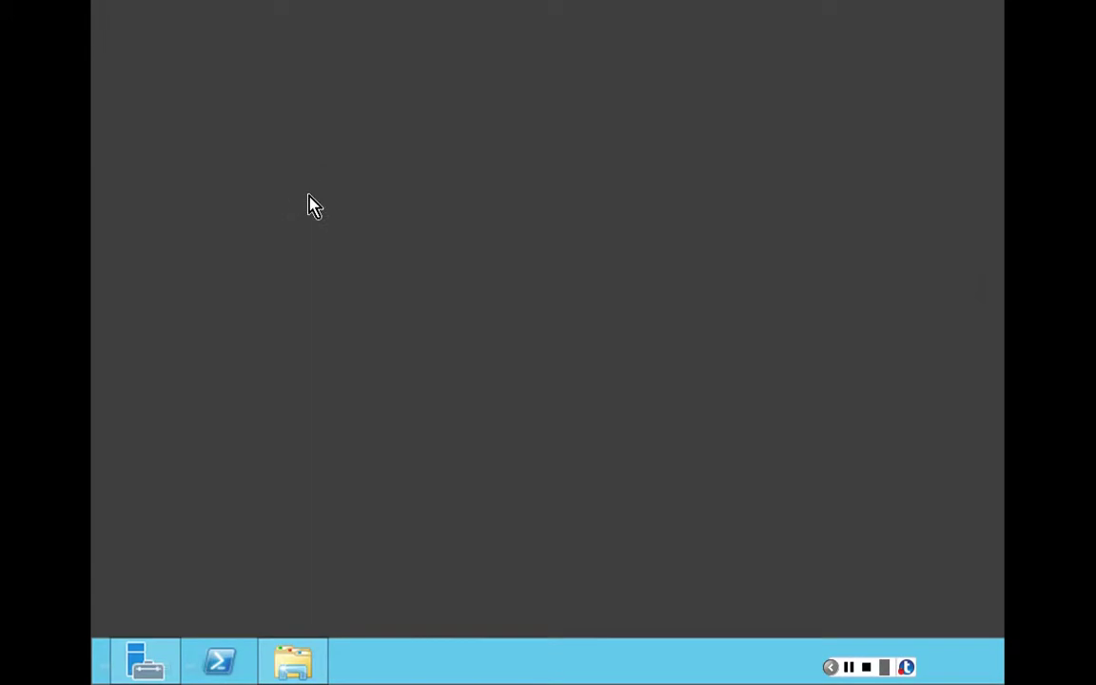
# Step: In PowerShell, run a pasted New-ADUser command setting the user's -Name and -SamAccountName
pyautogui.click(221, 666)
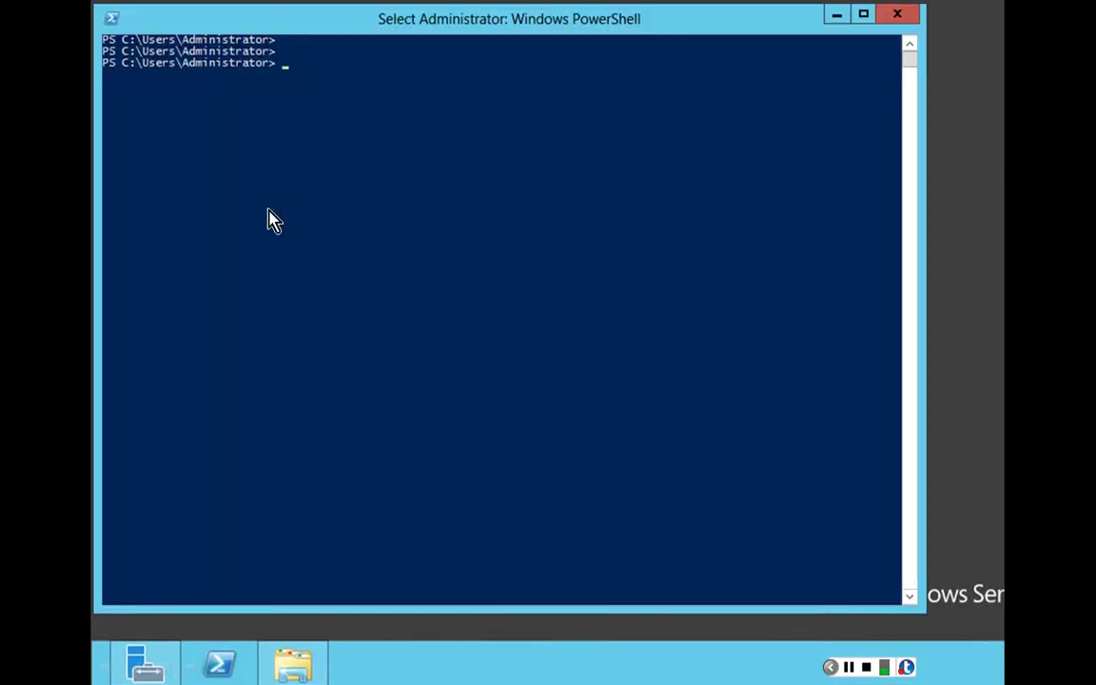
pyautogui.rightClick(291, 74)
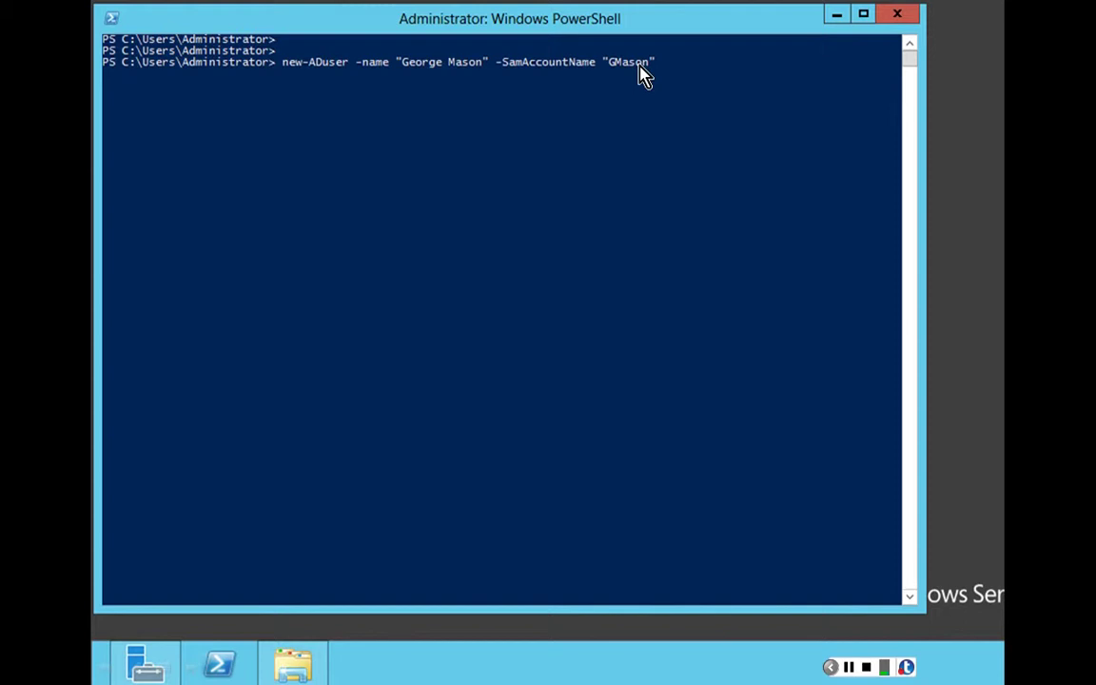
pyautogui.press('Return')
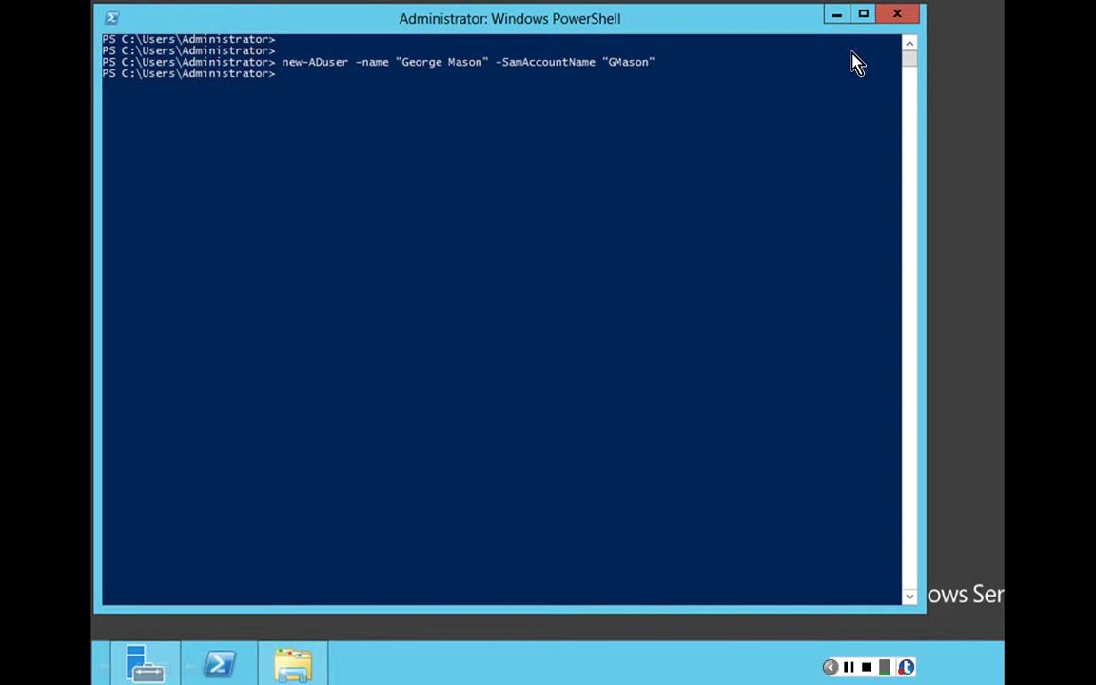
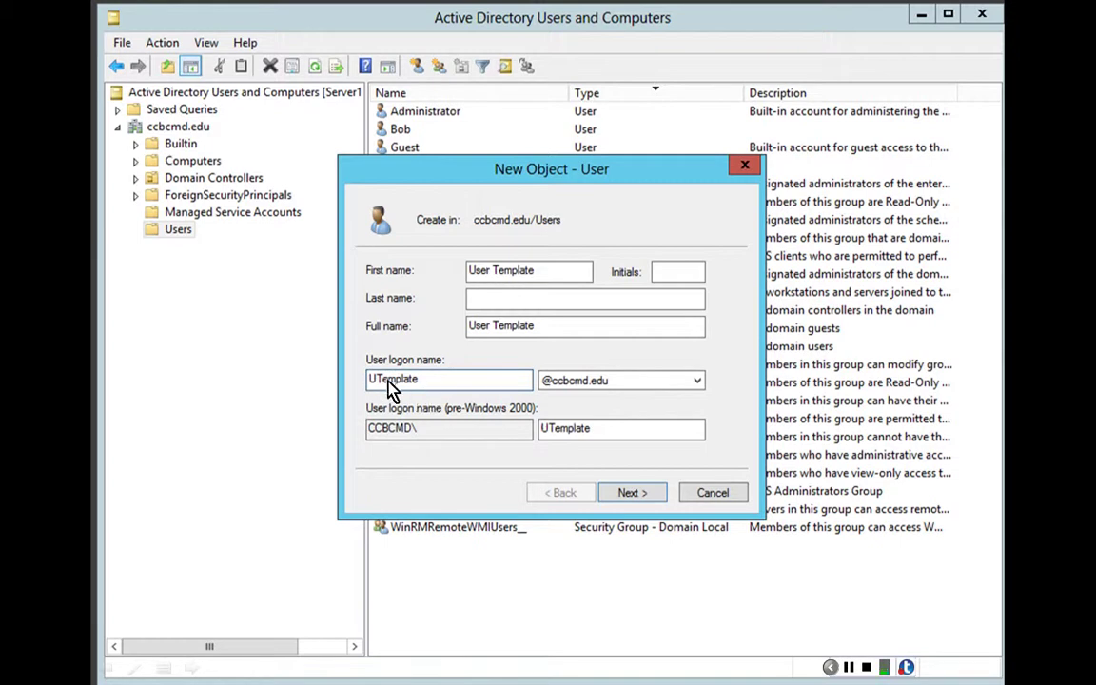
# Step: Enter and confirm the User Template account password, then finish creating the account
pyautogui.click(634, 493)
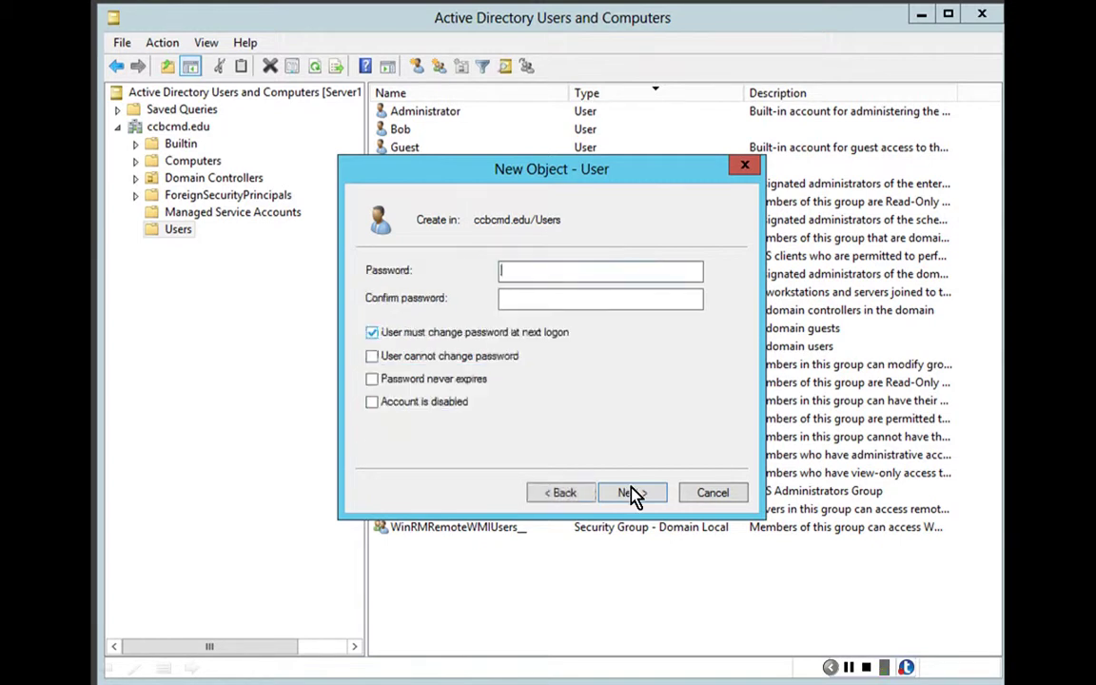
pyautogui.write('*********')
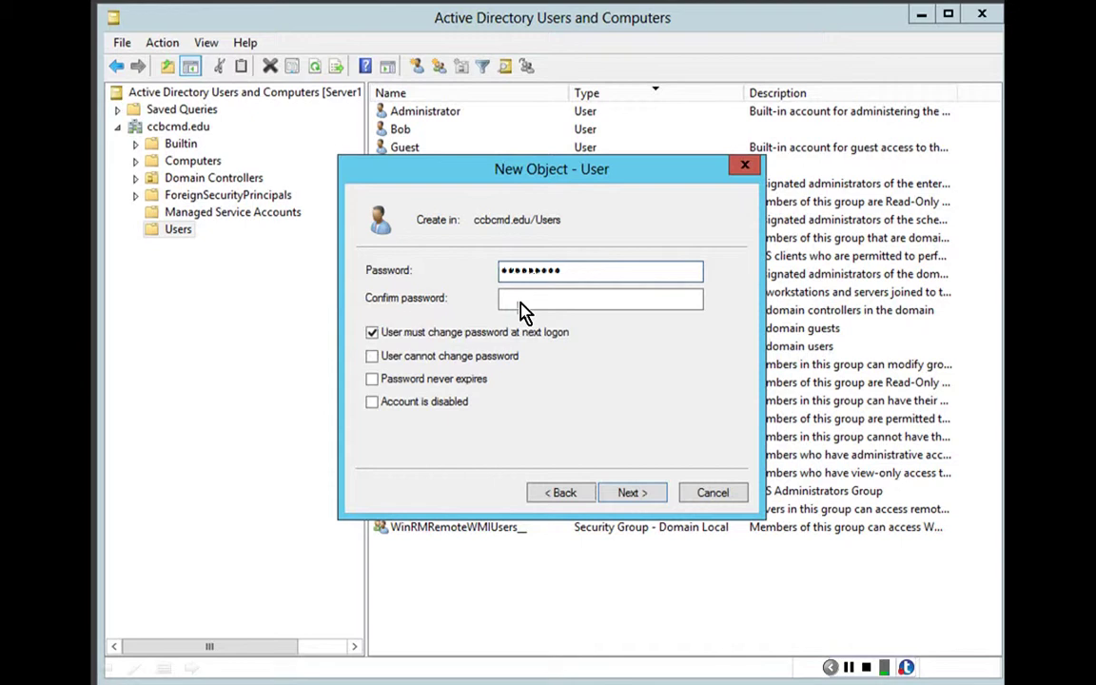
pyautogui.click(521, 300)
pyautogui.write('*********')
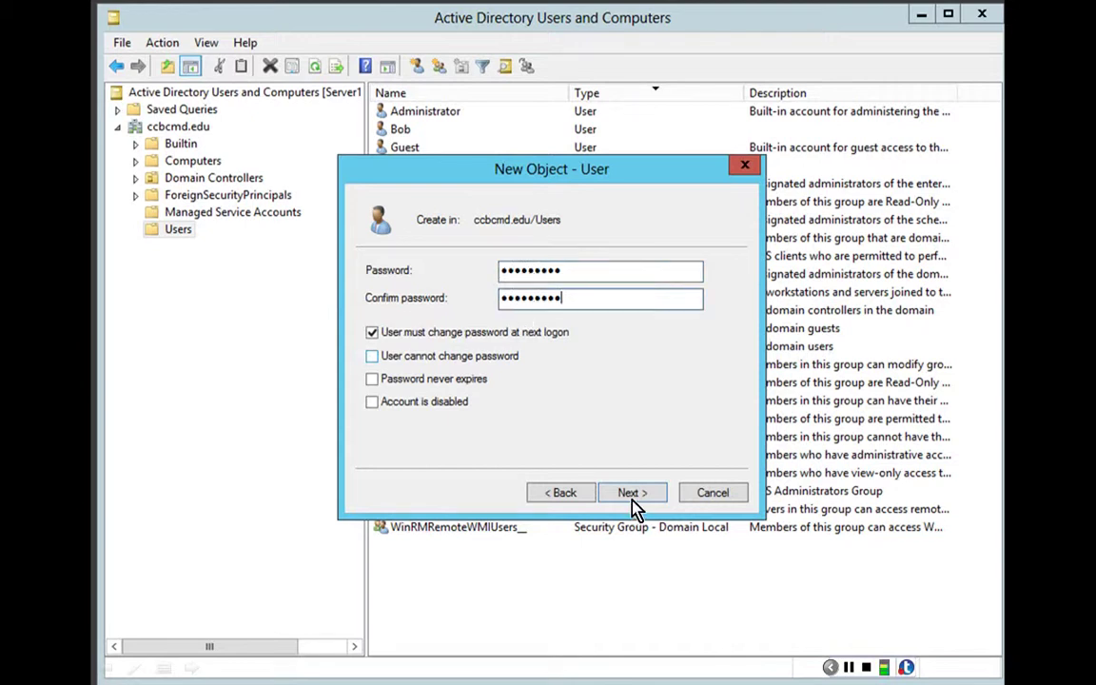
pyautogui.click(632, 495)
pyautogui.click(634, 493)
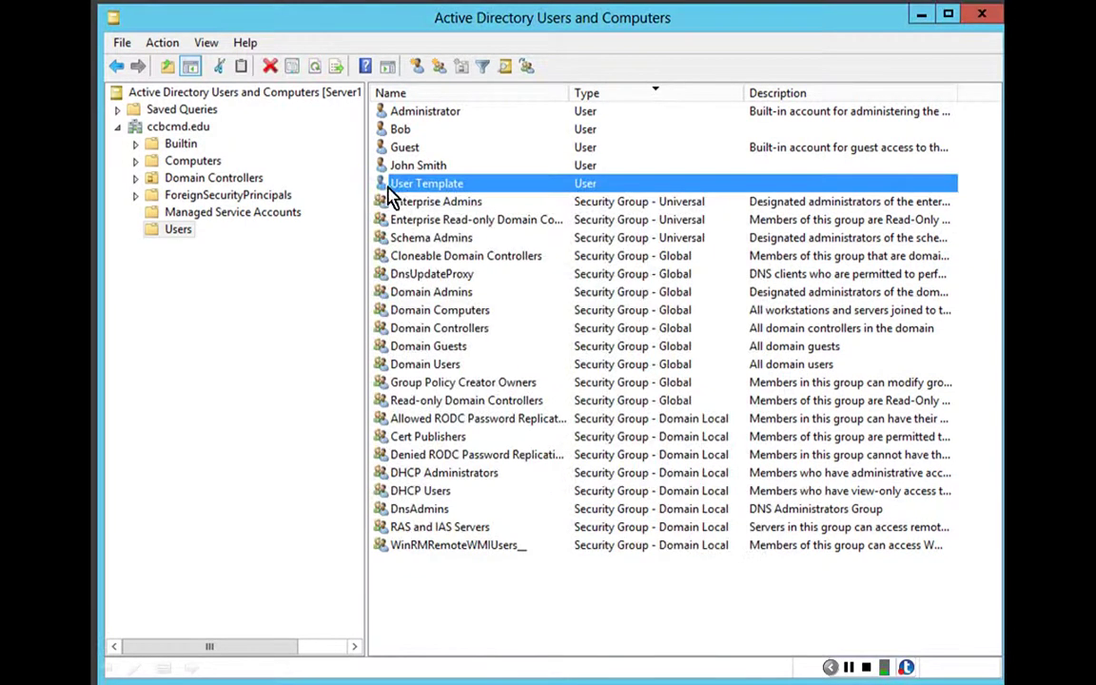
# Step: Deny User Template logons from 12 AM to 6 AM every day in its Logon Hours
pyautogui.rightClick(550, 189)
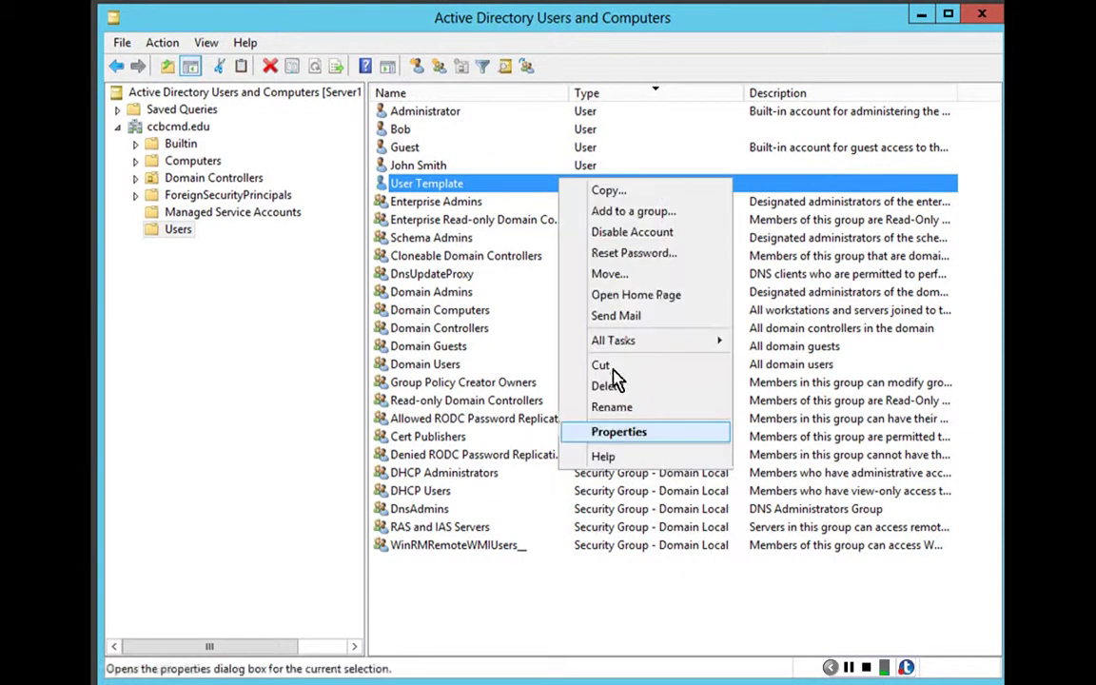
pyautogui.click(622, 432)
pyautogui.click(441, 292)
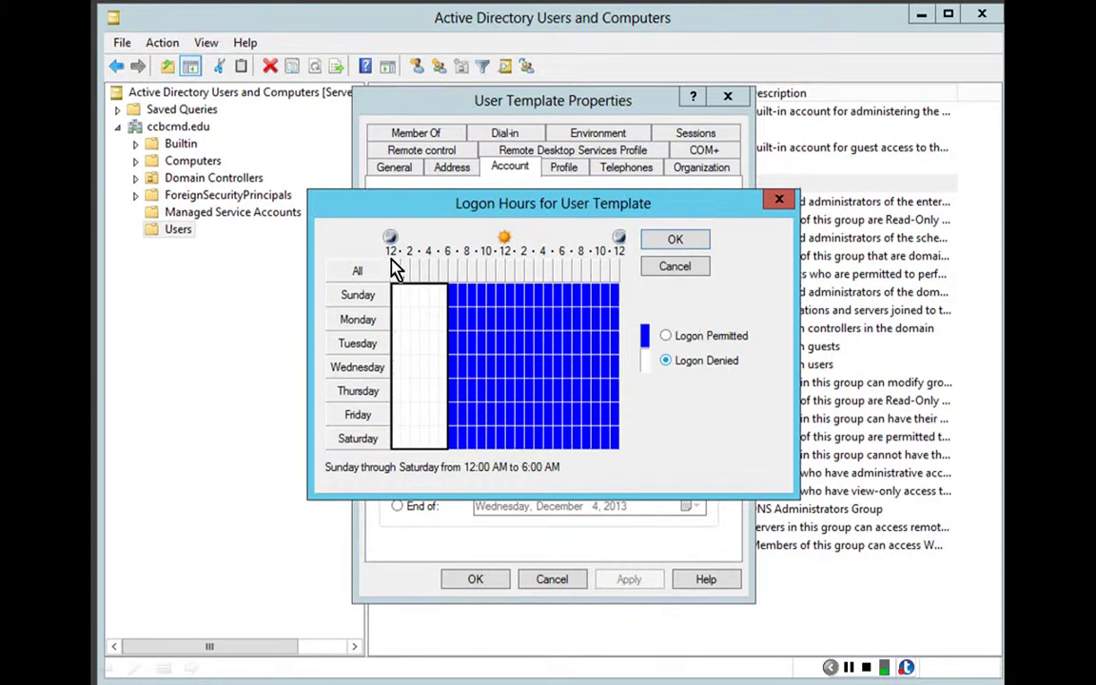
pyautogui.click(673, 242)
# Step: Add User Template to the Administrators group and save its properties
pyautogui.click(443, 136)
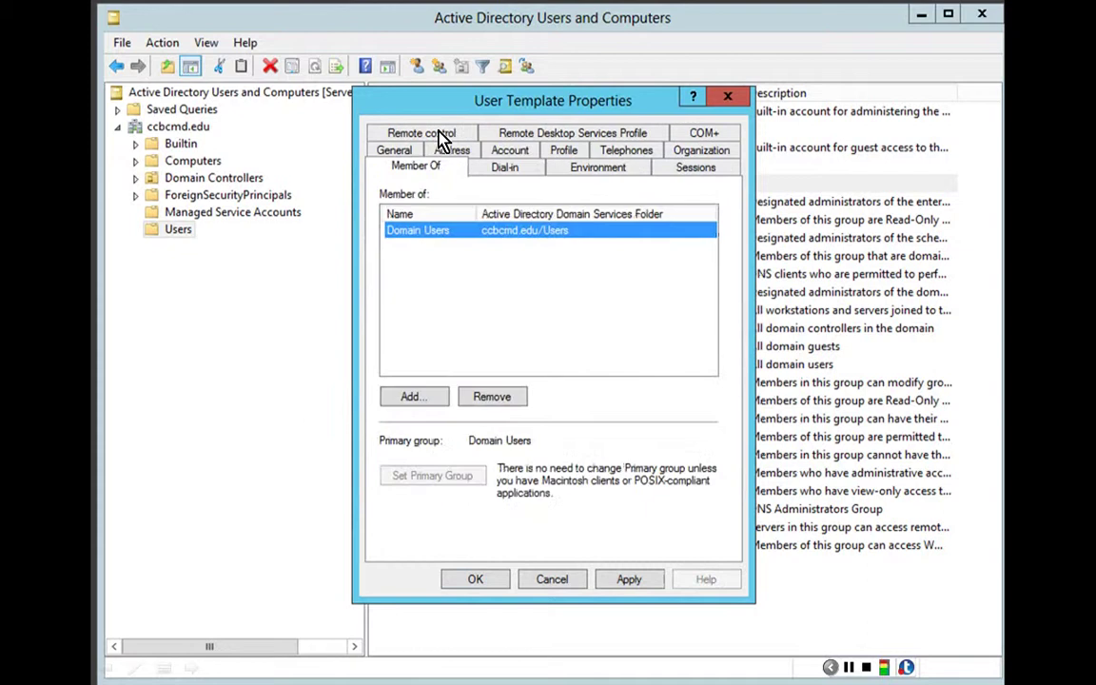
pyautogui.click(431, 400)
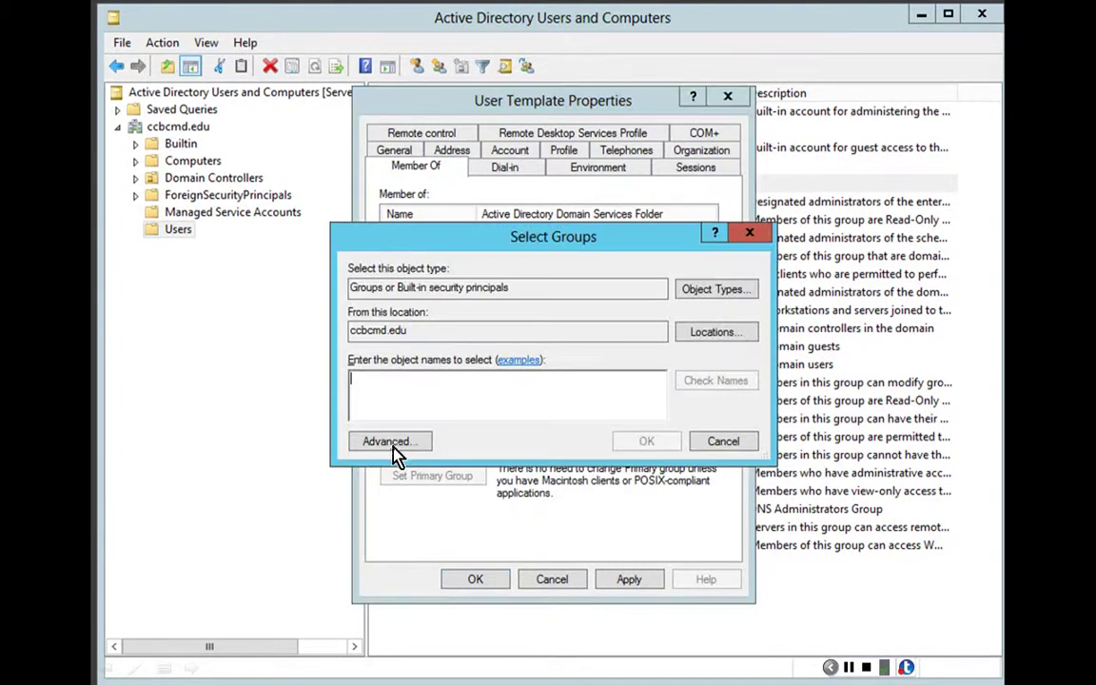
pyautogui.click(393, 444)
pyautogui.click(802, 318)
pyautogui.click(418, 540)
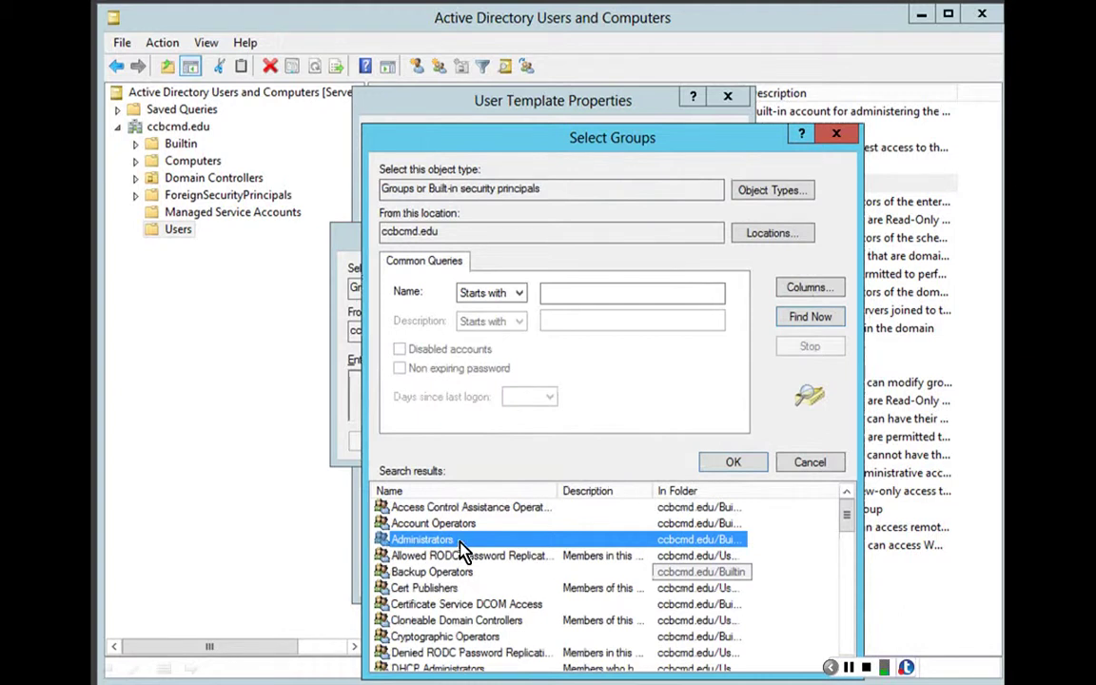
pyautogui.click(729, 462)
pyautogui.click(647, 441)
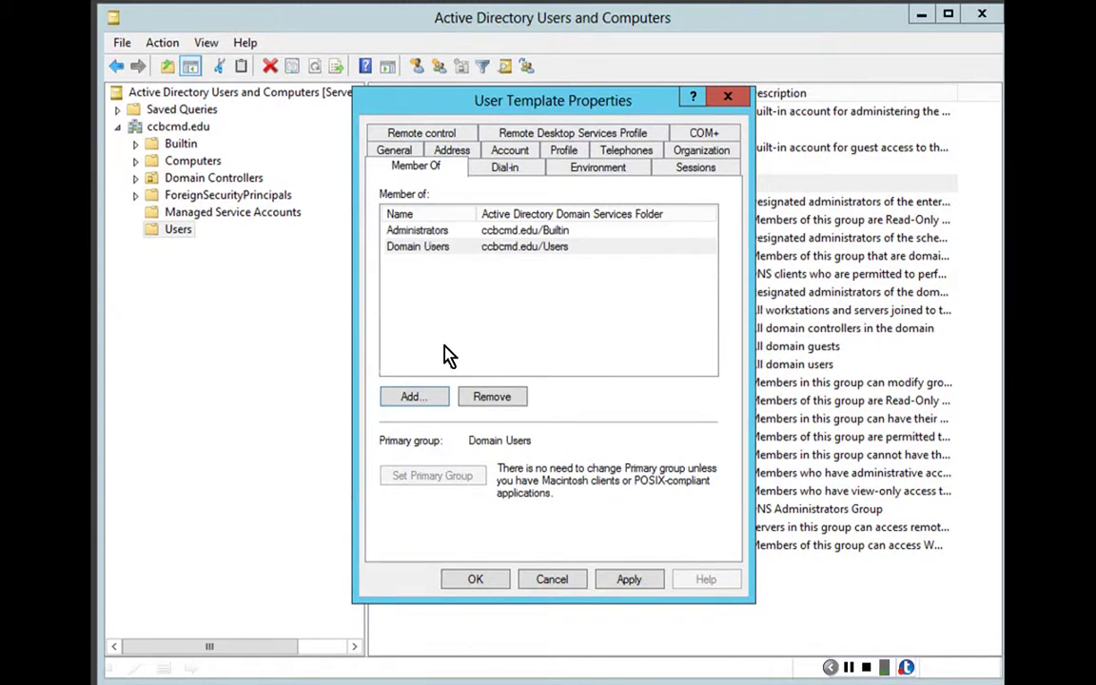
pyautogui.click(476, 578)
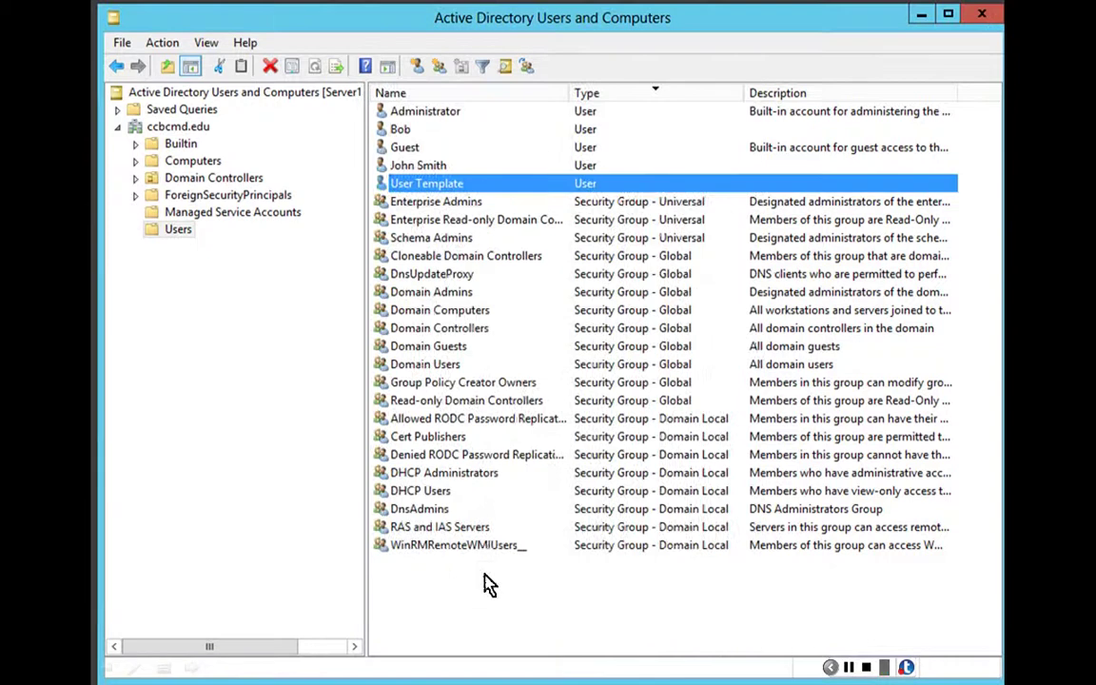
# Step: Close the console window, then bring up the actions for the User Template account
pyautogui.click(983, 15)
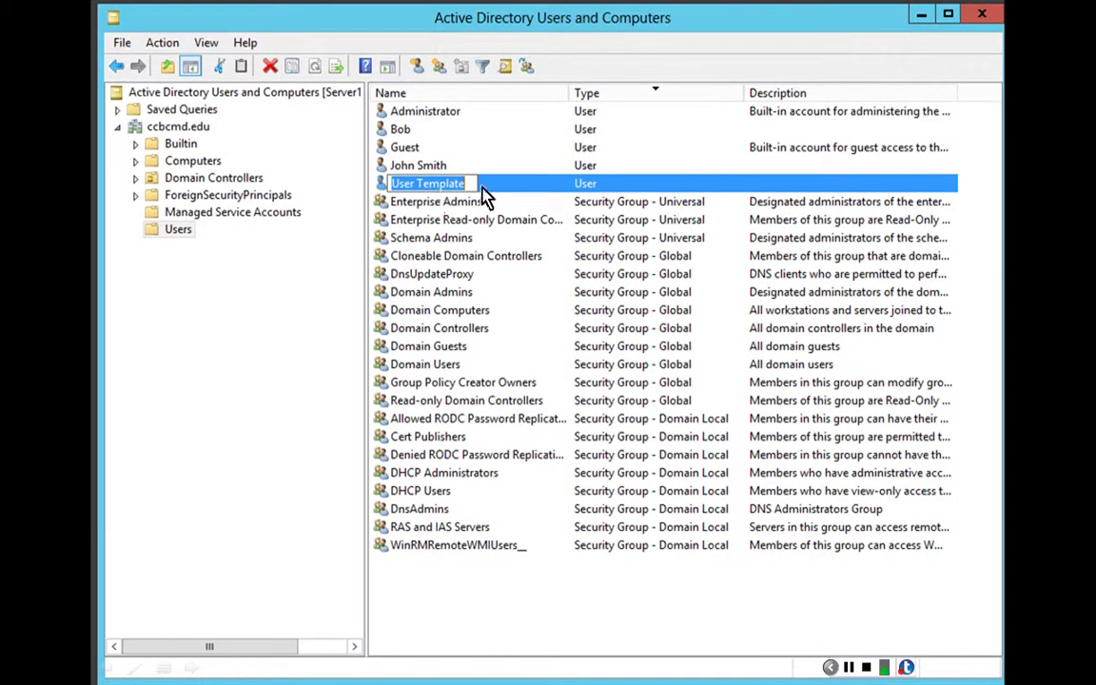
pyautogui.rightClick(508, 187)
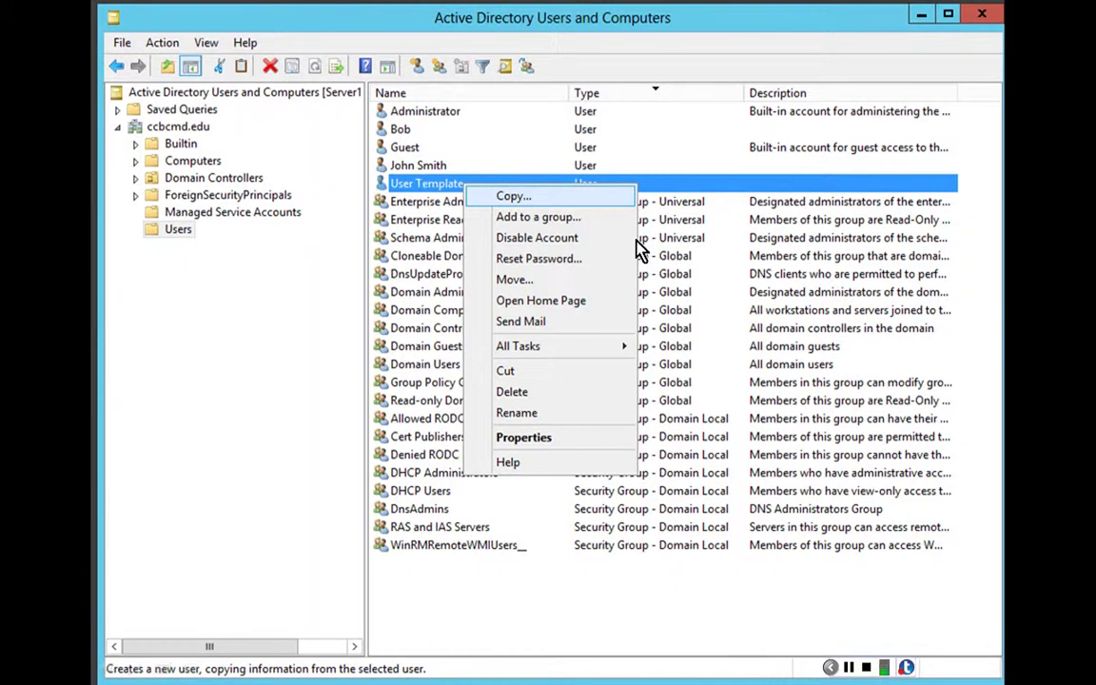
# Step: Copy User Template into a new user, first name Jane, last name Austin, logon name JAustin
pyautogui.click(507, 202)
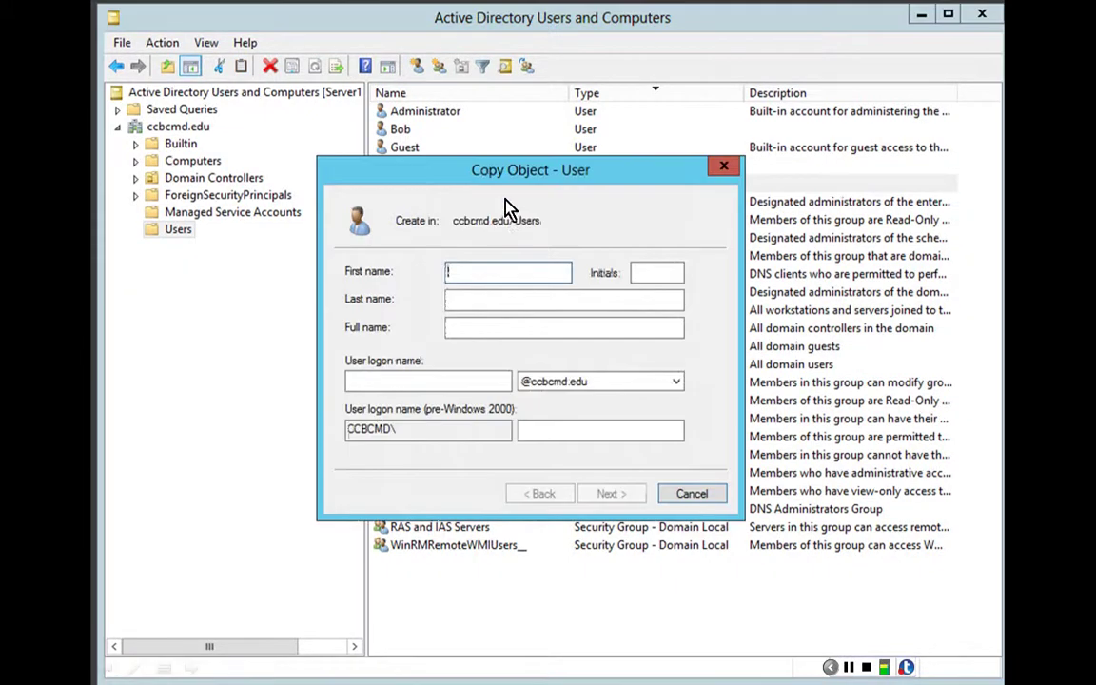
pyautogui.write('Jane')
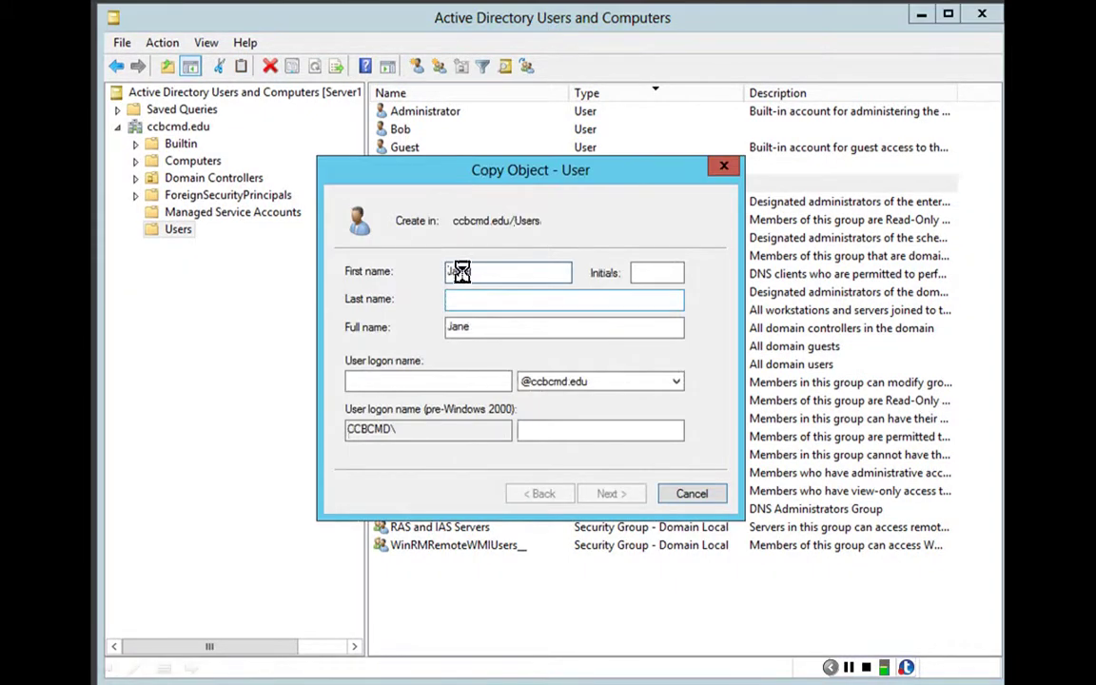
pyautogui.click(457, 303)
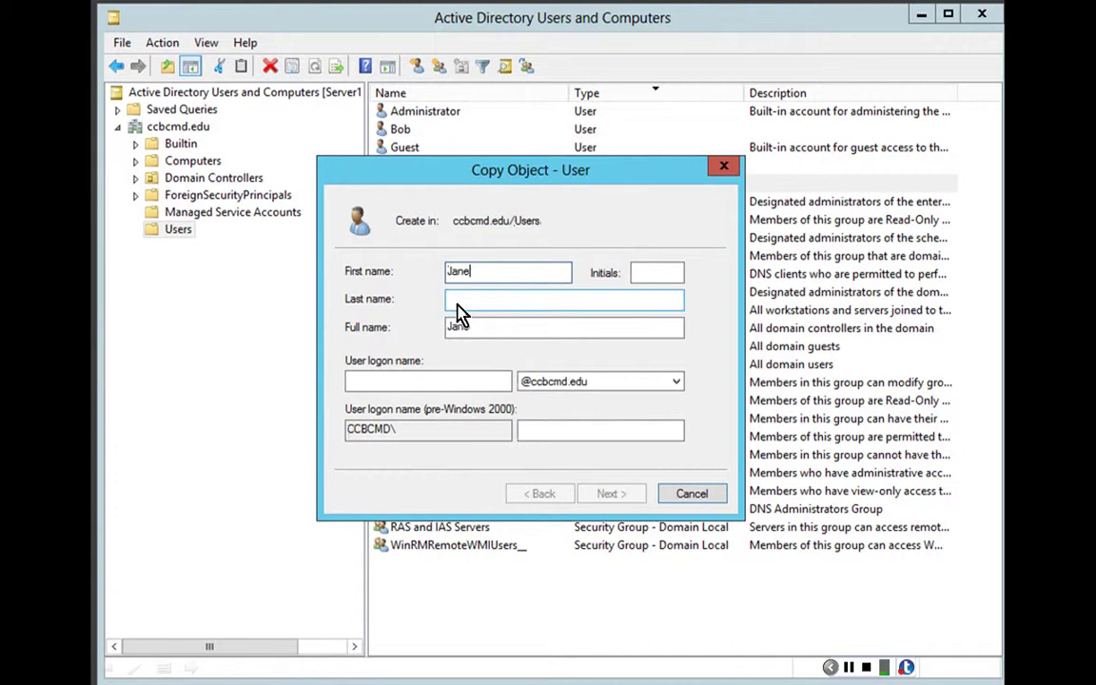
pyautogui.write('Austin')
pyautogui.click(379, 382)
pyautogui.write('JAustin')
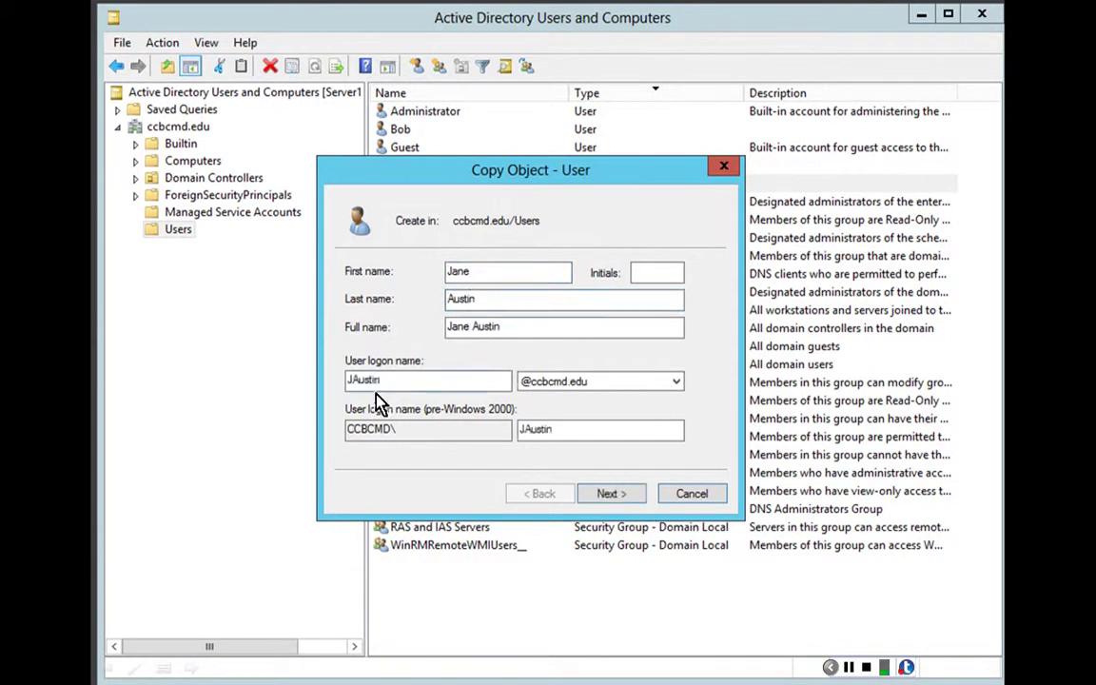
pyautogui.click(609, 493)
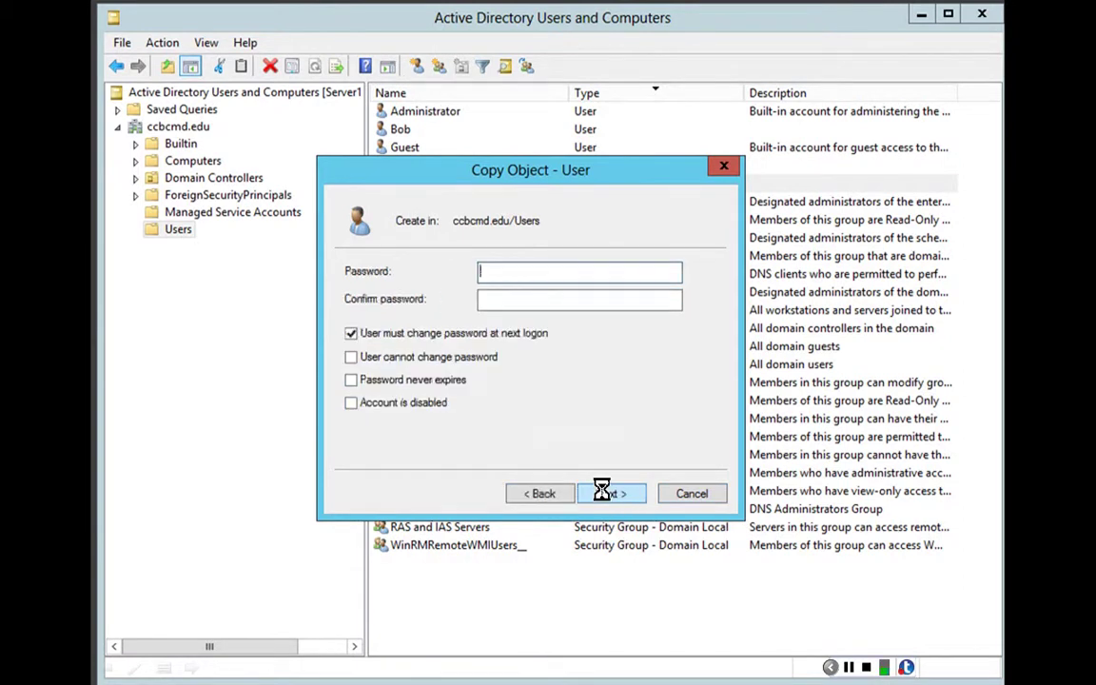
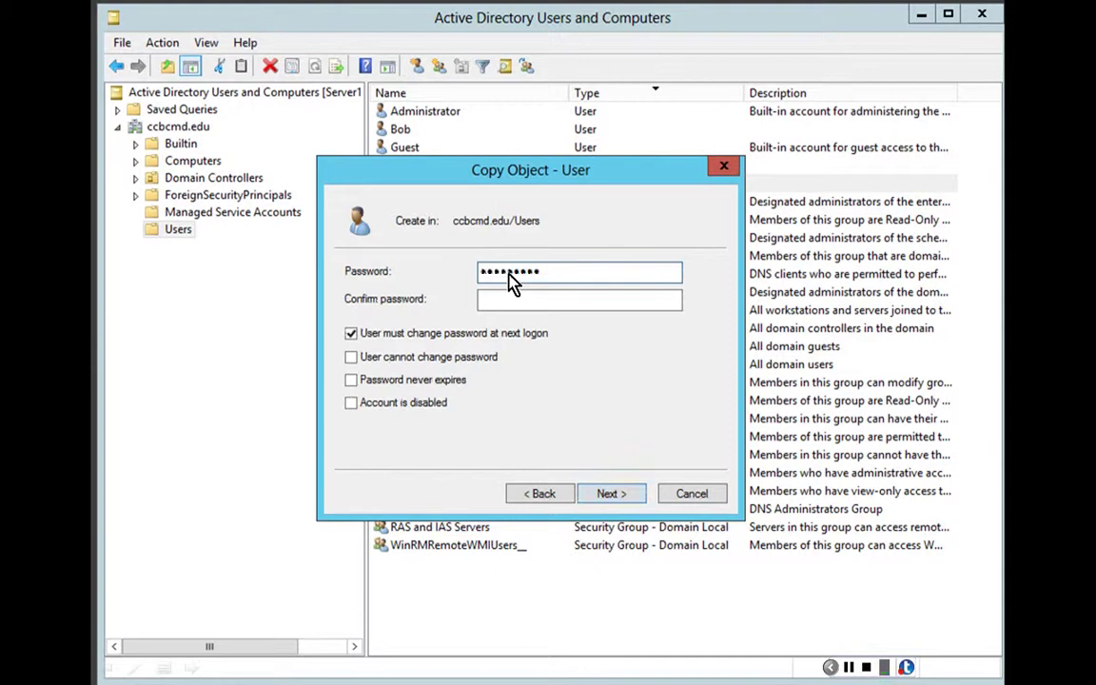
# Step: Enter and confirm the new user's password, then finish creating the account
pyautogui.click(511, 303)
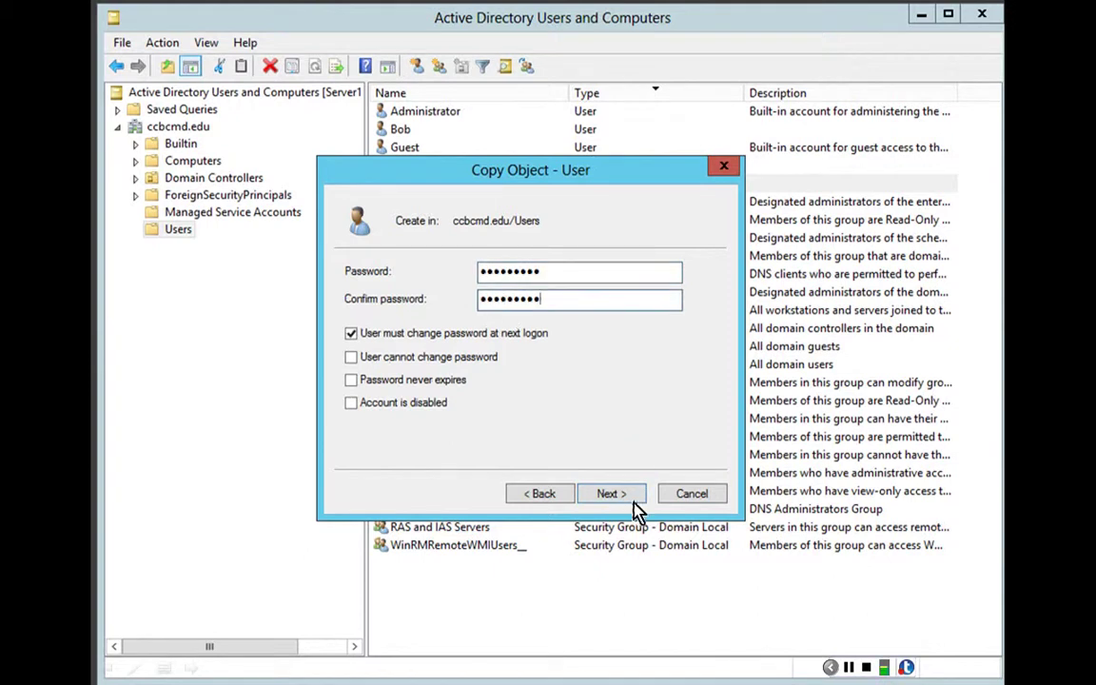
pyautogui.click(607, 493)
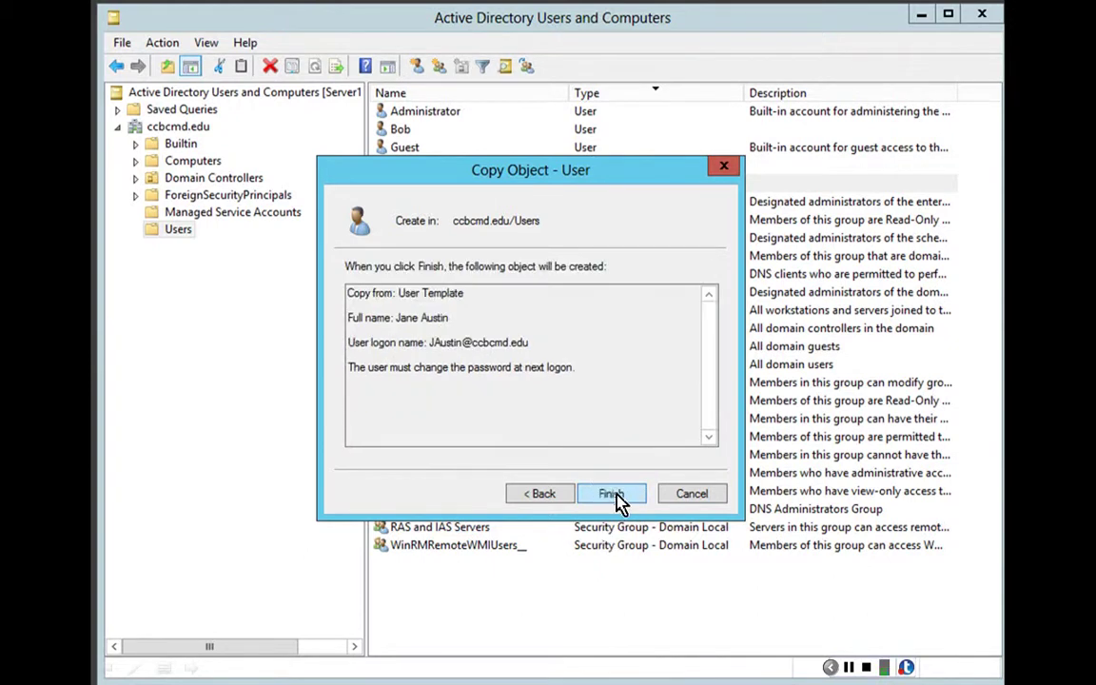
pyautogui.click(614, 495)
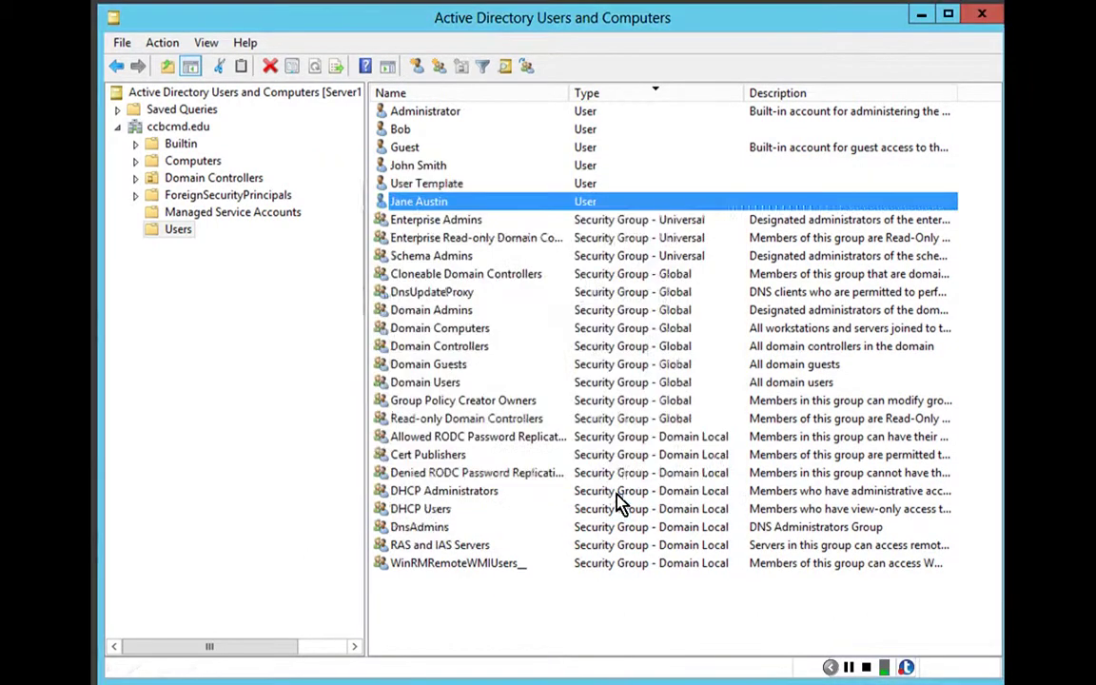
pyautogui.rightClick(531, 213)
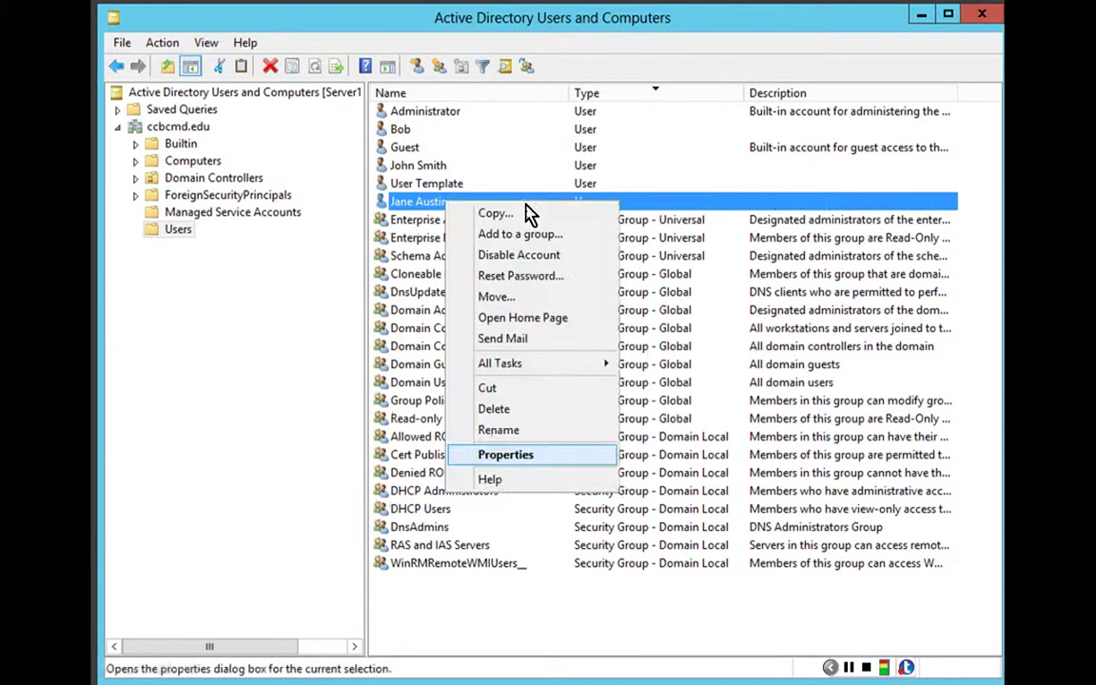
pyautogui.click(557, 465)
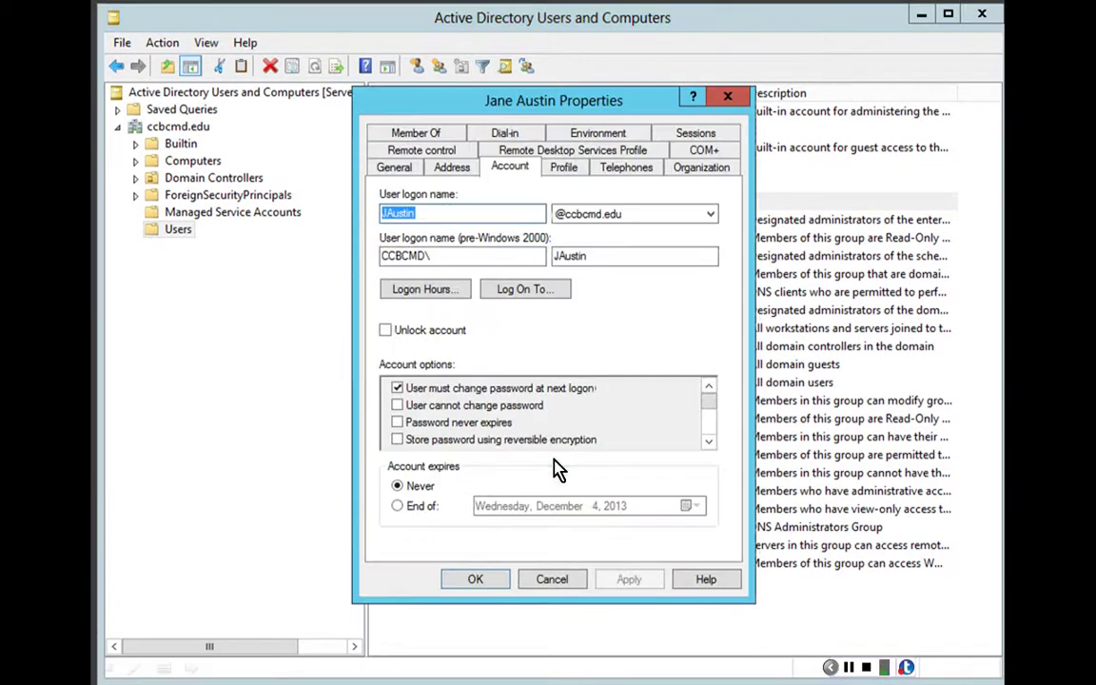
pyautogui.click(459, 298)
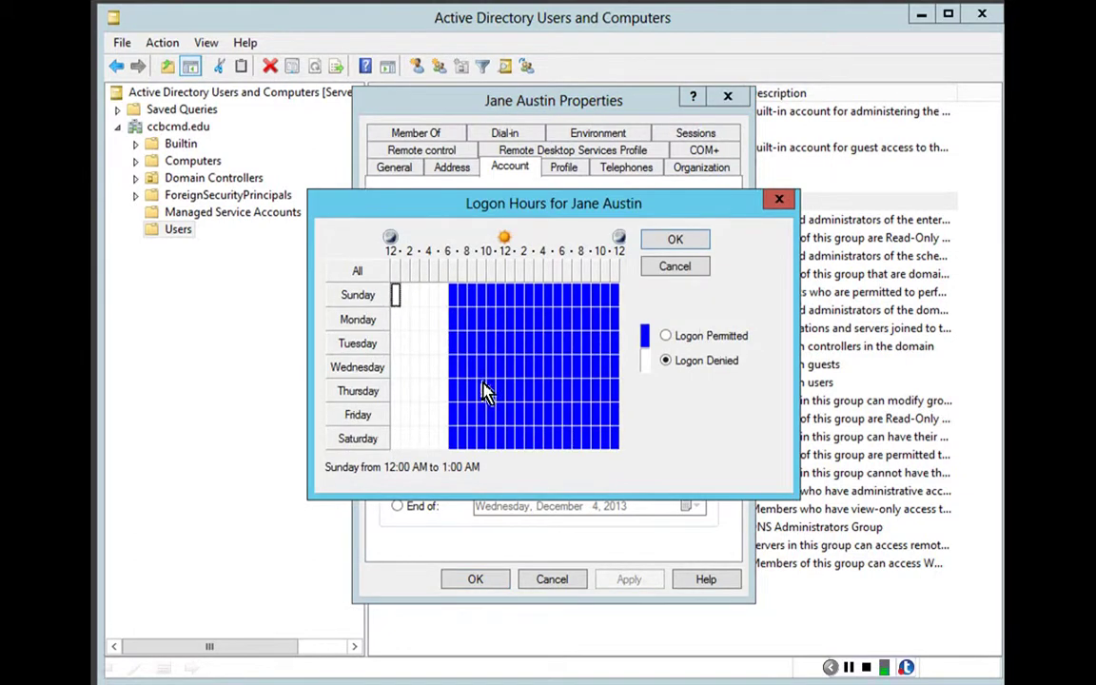
pyautogui.click(666, 242)
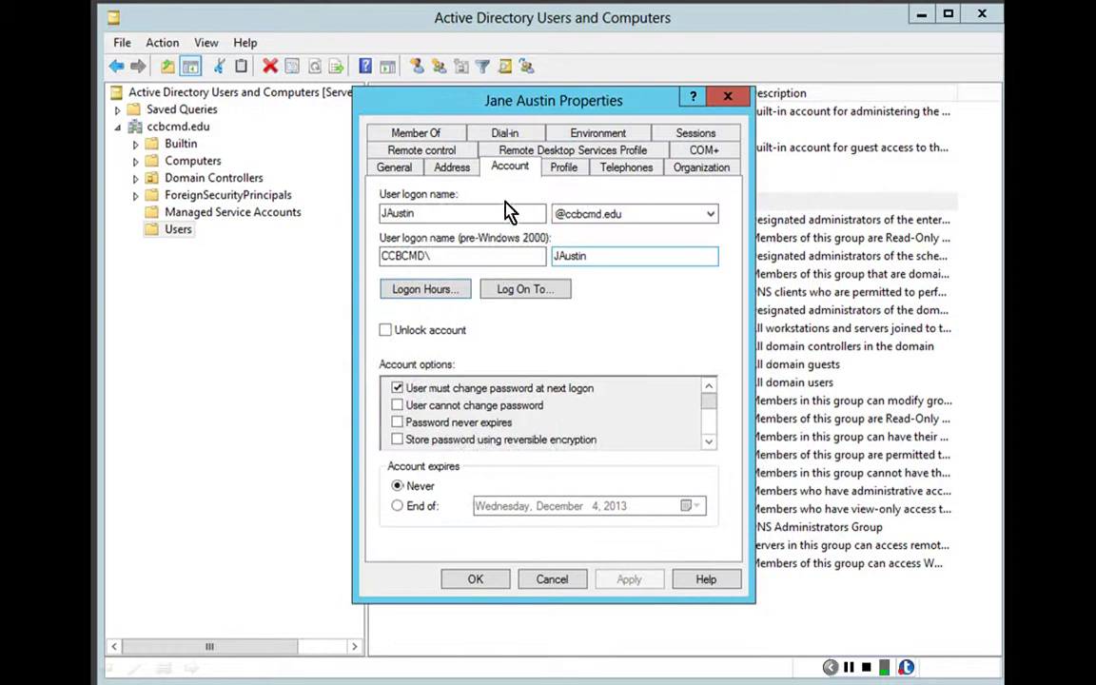
pyautogui.click(439, 136)
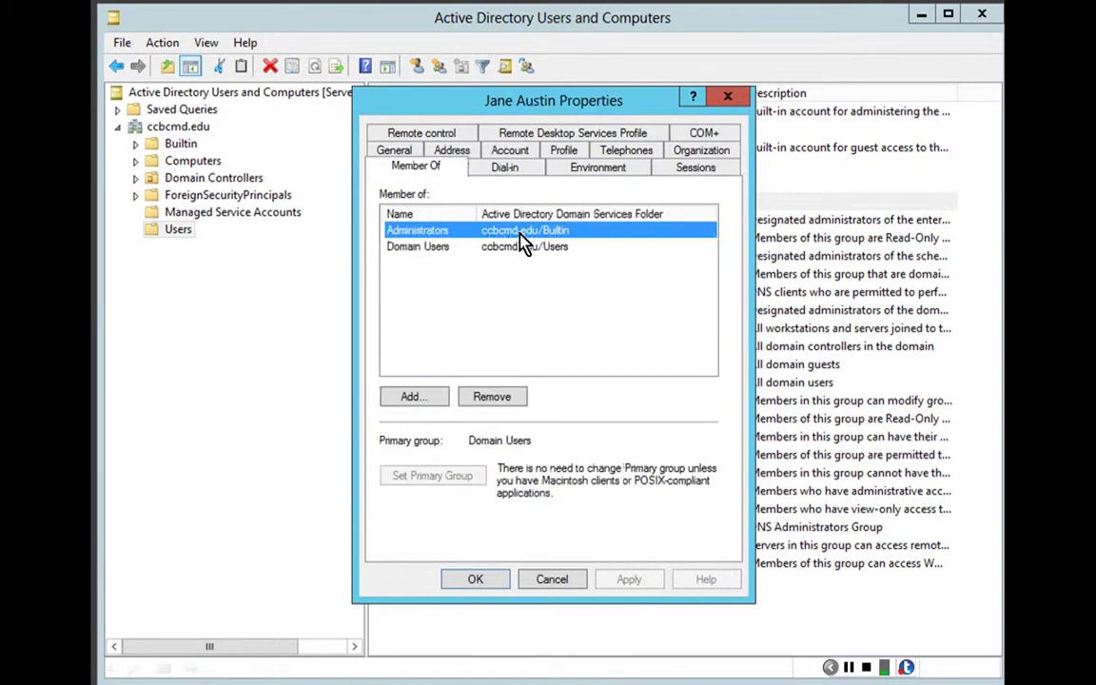
pyautogui.click(473, 582)
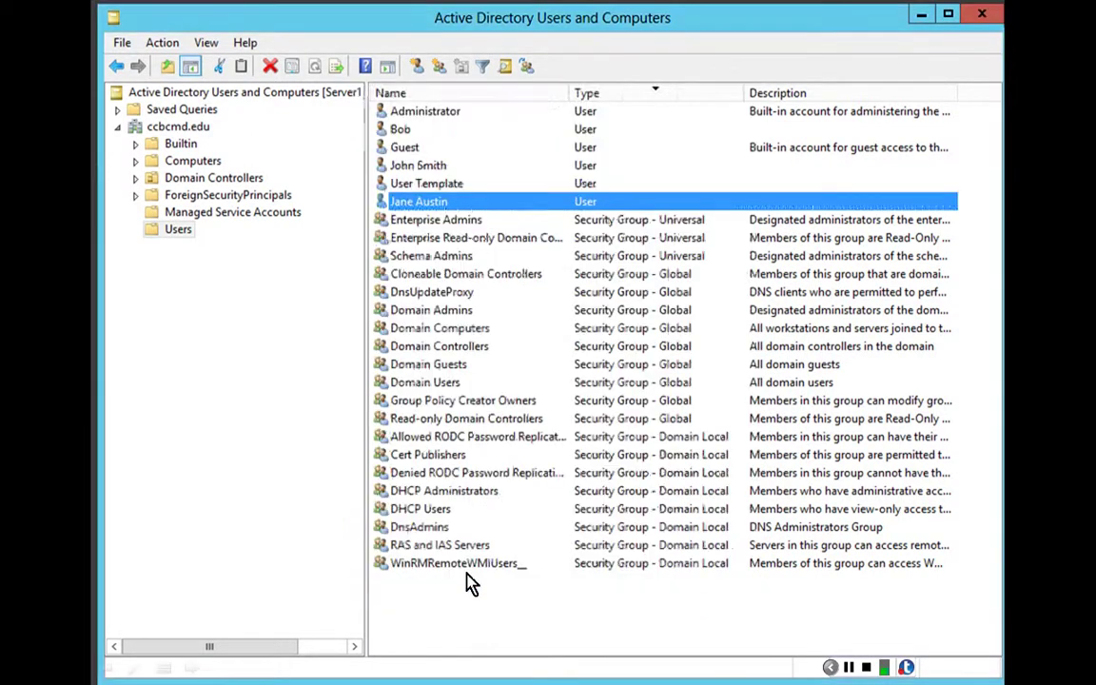
# Step: Close the directory console and advance to the 'Using Batch Files to Create User Accounts' slide
pyautogui.click(980, 17)
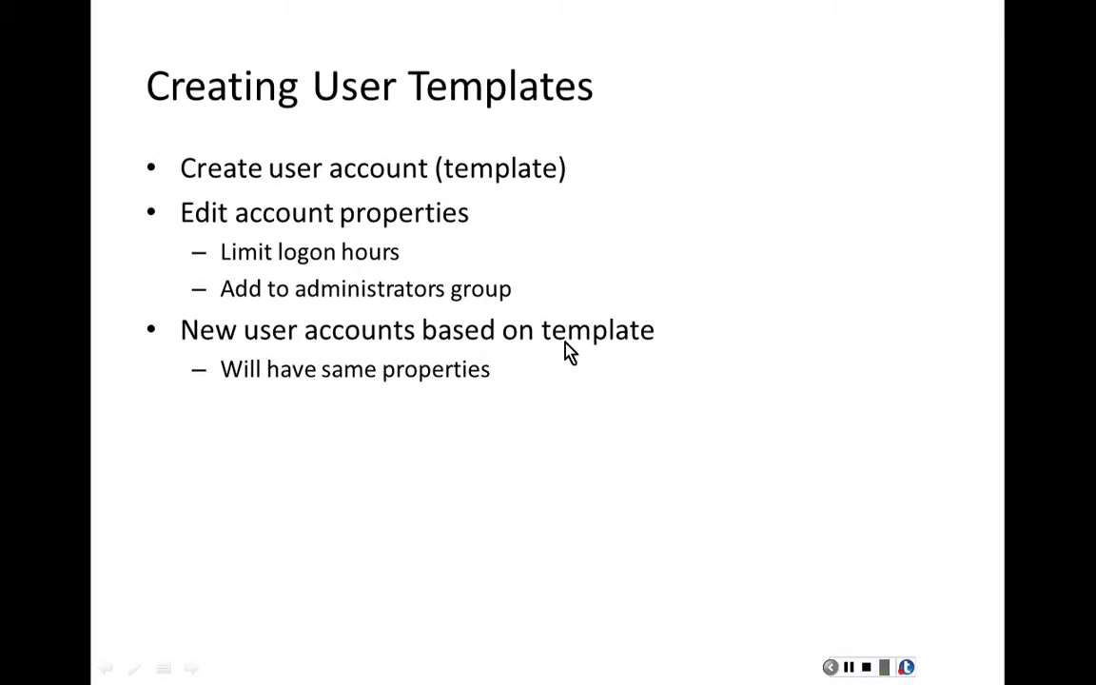
pyautogui.click(286, 404)
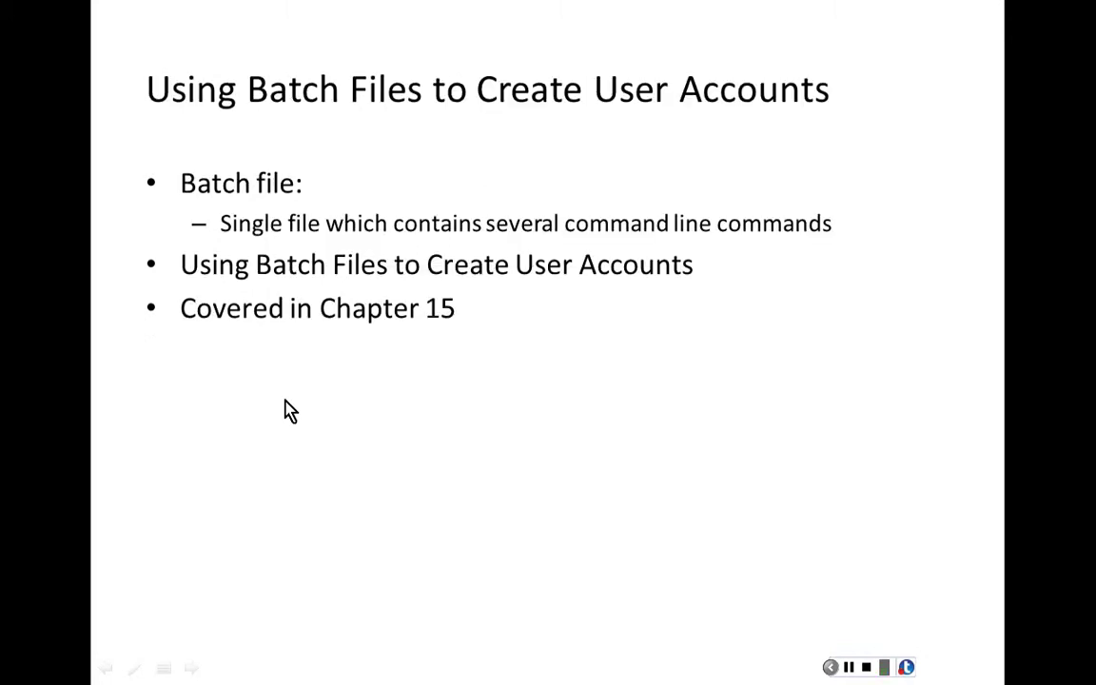